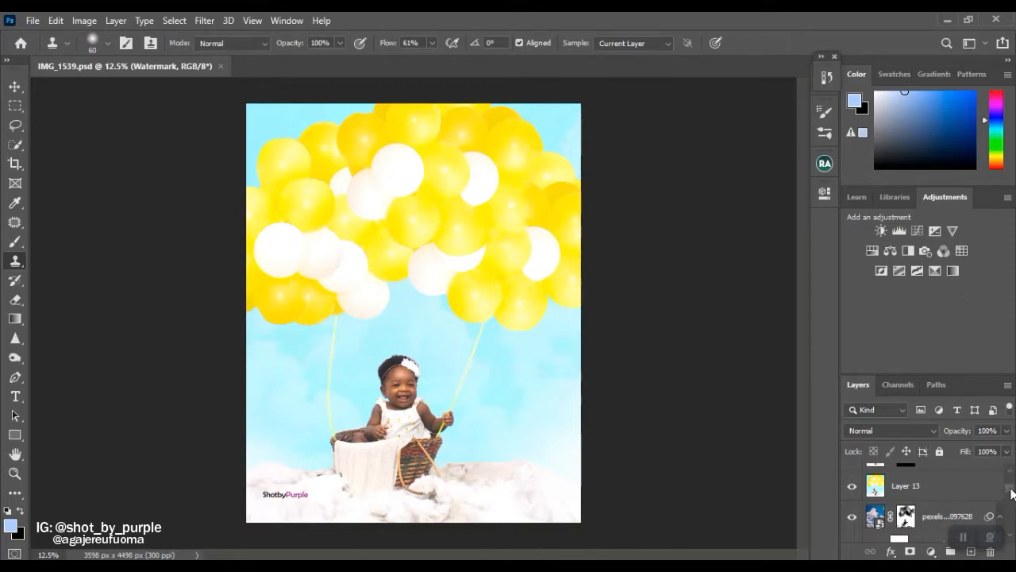
Compare the finished balloon composite with the original photo by toggling the Background layer on its own and restoring all layers.
{"action": "left_click_drag", "start_coordinate": [1011, 490], "coordinate": [1014, 530]}
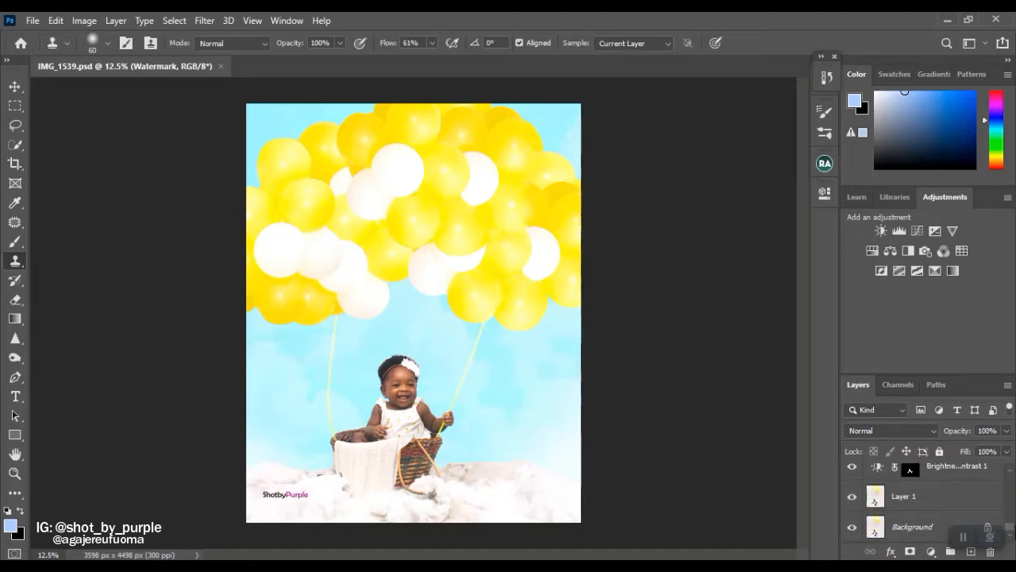
{"action": "left_click", "coordinate": [852, 528], "text": "alt"}
{"action": "left_click", "coordinate": [852, 528], "text": "alt"}
{"action": "left_click", "coordinate": [852, 528], "text": "alt"}
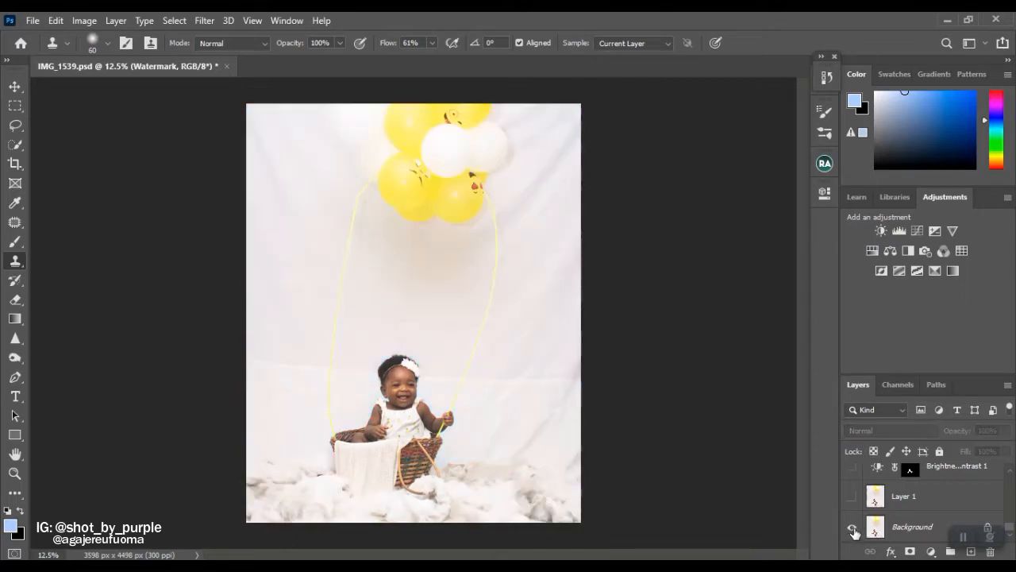
{"action": "left_click", "coordinate": [854, 529], "text": "alt"}
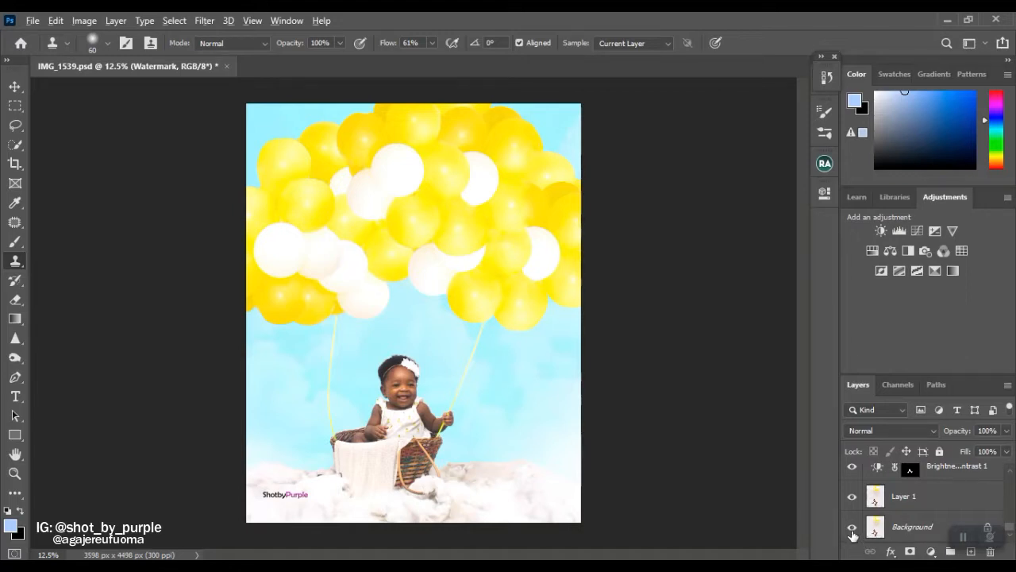
{"action": "left_click", "coordinate": [852, 529], "text": "alt"}
{"action": "left_click", "coordinate": [852, 528], "text": "alt"}
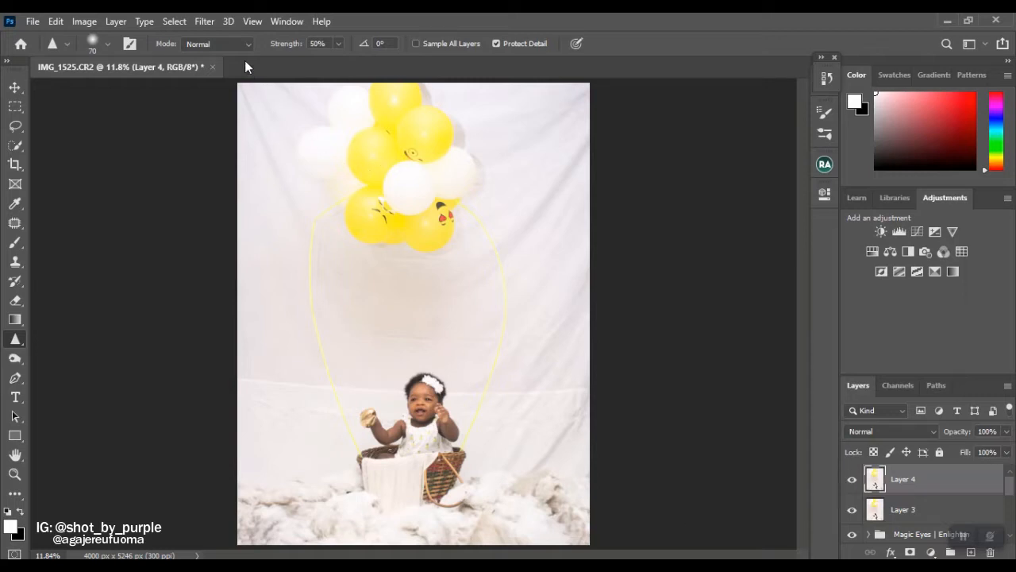
Select the baby and basket on Layer 4 with Select Subject and check the coverage in Quick Mask.
{"action": "left_click", "coordinate": [176, 22]}
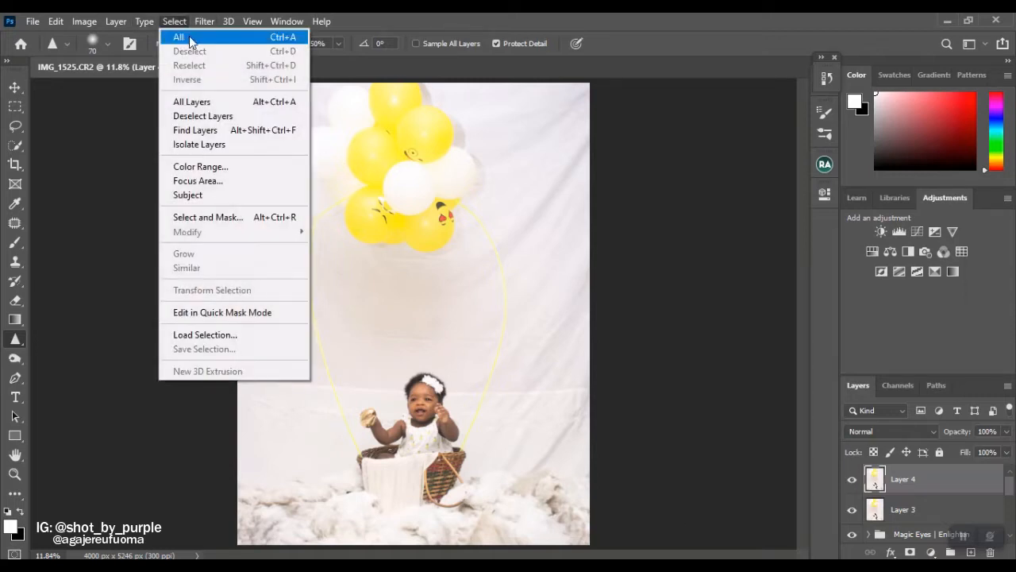
{"action": "left_click", "coordinate": [218, 197]}
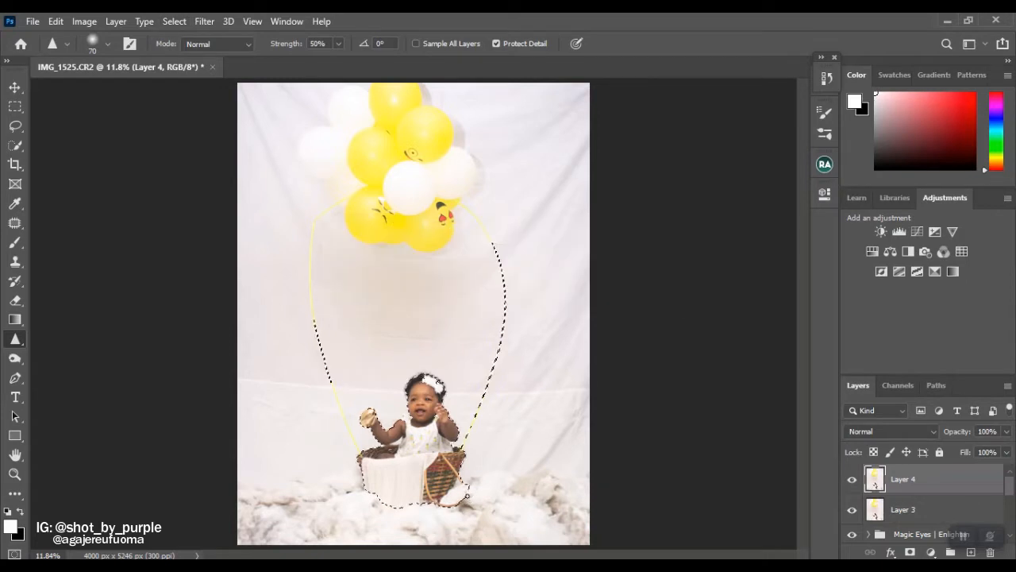
{"action": "key", "text": "q"}
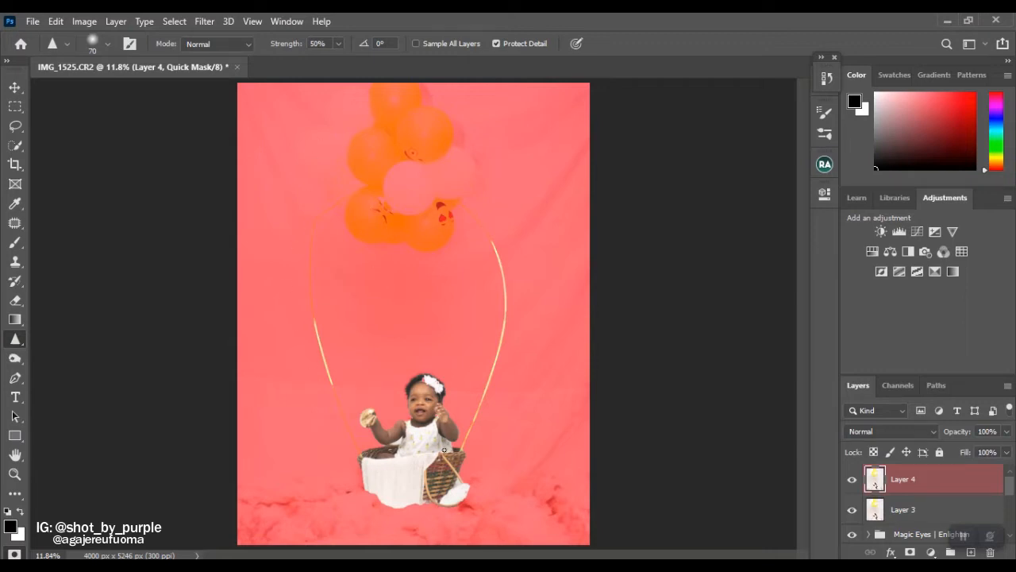
{"action": "key", "text": "q"}
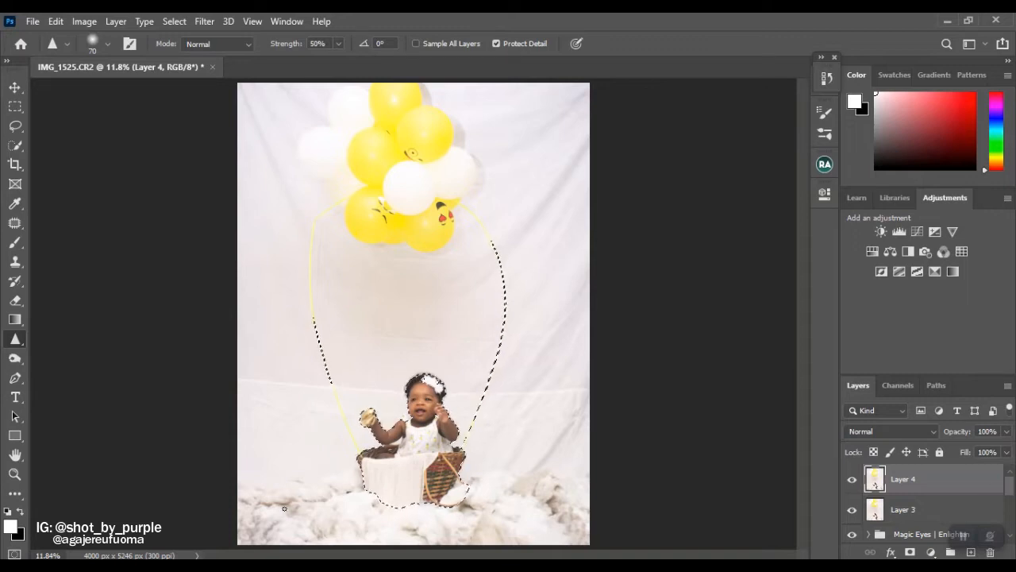
Add the fluffy white cotton floor to the selection with the Quick Selection tool at brush size 175.
{"action": "left_click", "coordinate": [16, 145]}
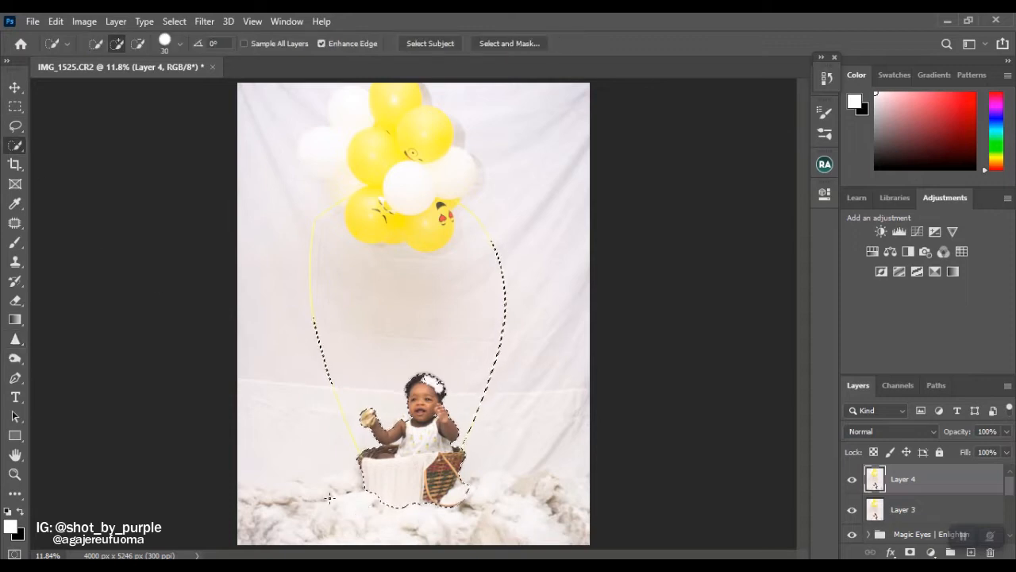
{"action": "key", "text": "bracketright"}
{"action": "key", "text": "bracketright"}
{"action": "key", "text": "bracketright"}
{"action": "key", "text": "bracketright"}
{"action": "key", "text": "bracketright"}
{"action": "key", "text": "bracketright"}
{"action": "key", "text": "bracketright"}
{"action": "key", "text": "bracketright"}
{"action": "key", "text": "bracketright"}
{"action": "key", "text": "bracketright"}
{"action": "mouse_move", "coordinate": [329, 498]}
{"action": "left_mouse_down"}
{"action": "mouse_move", "coordinate": [265, 520]}
{"action": "mouse_move", "coordinate": [269, 540]}
{"action": "mouse_move", "coordinate": [319, 510]}
{"action": "mouse_move", "coordinate": [332, 530]}
{"action": "mouse_move", "coordinate": [369, 540]}
{"action": "mouse_move", "coordinate": [385, 520]}
{"action": "left_mouse_up"}
{"action": "mouse_move", "coordinate": [460, 523]}
{"action": "left_mouse_down"}
{"action": "mouse_move", "coordinate": [544, 537]}
{"action": "mouse_move", "coordinate": [571, 503]}
{"action": "mouse_move", "coordinate": [544, 489]}
{"action": "mouse_move", "coordinate": [555, 502]}
{"action": "mouse_move", "coordinate": [579, 503]}
{"action": "left_mouse_up"}
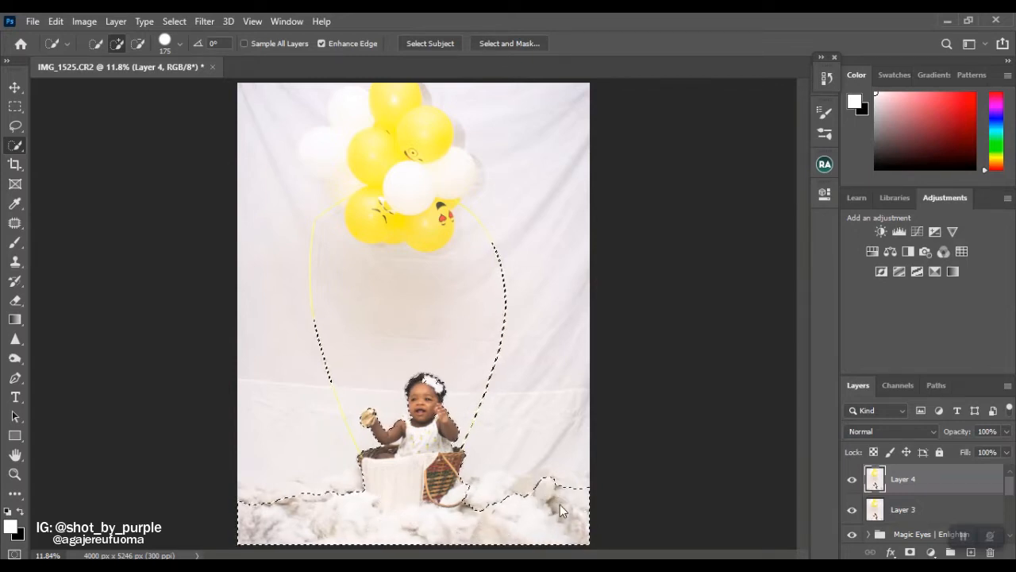
Extend the selection up to the cotton's upper edge beside the basket, undoing strokes that spill onto the backdrop.
{"action": "mouse_move", "coordinate": [477, 501]}
{"action": "left_mouse_down"}
{"action": "mouse_move", "coordinate": [483, 490]}
{"action": "mouse_move", "coordinate": [529, 481]}
{"action": "left_mouse_up"}
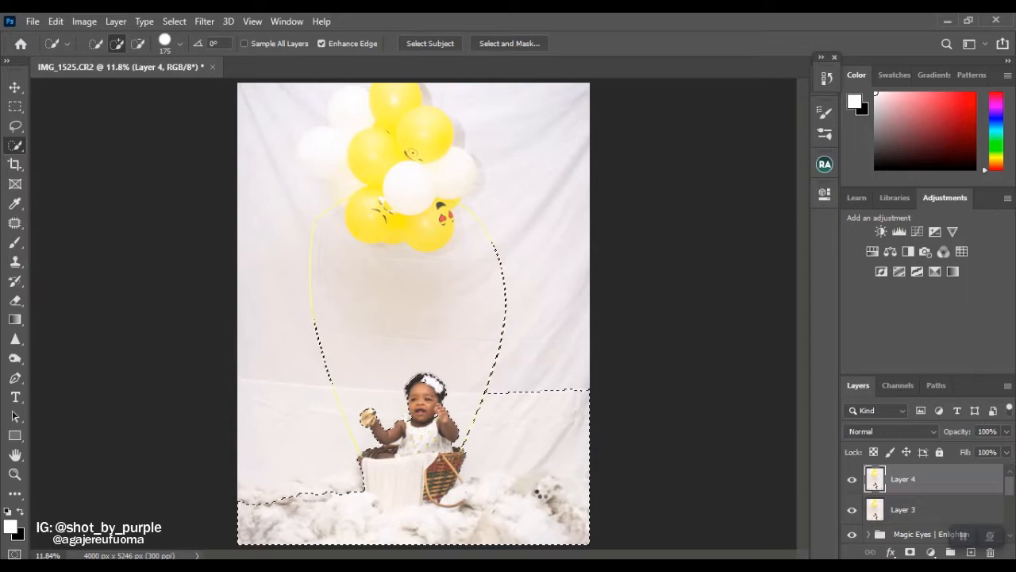
{"action": "left_click_drag", "start_coordinate": [538, 465], "coordinate": [554, 396]}
{"action": "key", "text": "ctrl+z"}
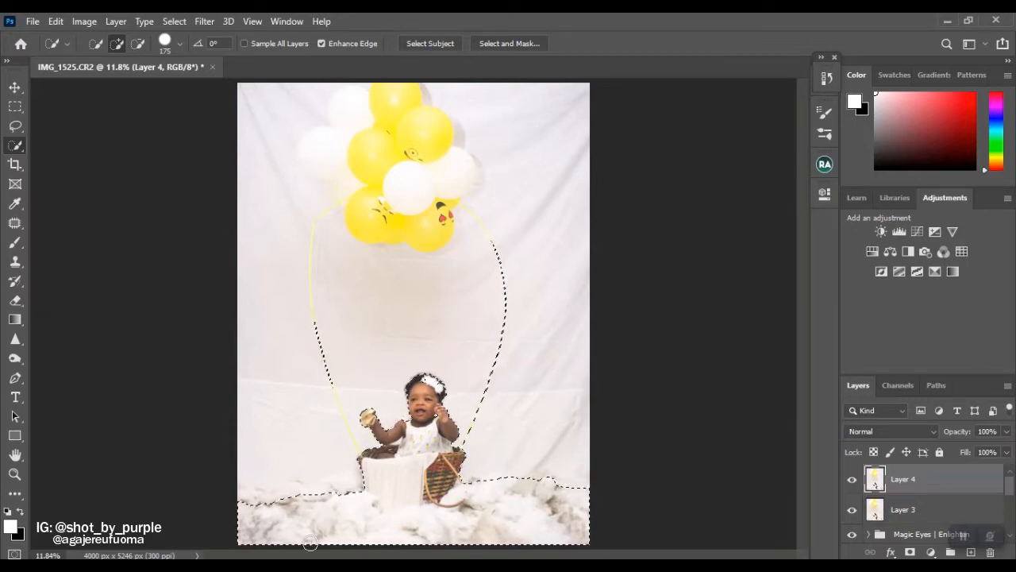
{"action": "left_click", "coordinate": [253, 499]}
{"action": "key", "text": "ctrl+z"}
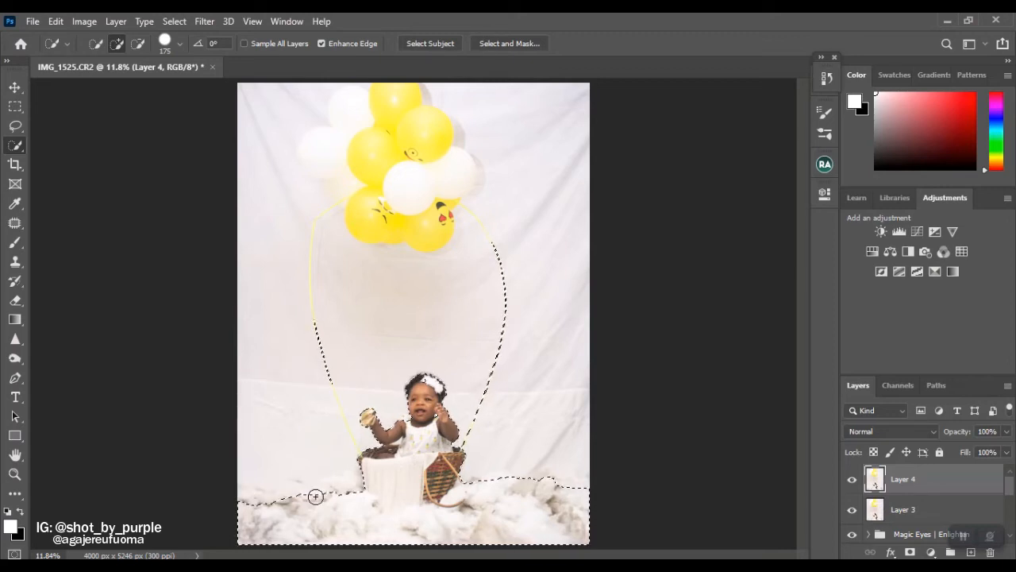
In Quick Mask, paint the ragged upper edge of the cotton right of the basket into the selection with a white 45 px brush.
{"action": "key", "text": "bracketleft"}
{"action": "key", "text": "bracketleft"}
{"action": "key", "text": "bracketleft"}
{"action": "key", "text": "bracketleft"}
{"action": "key", "text": "bracketleft"}
{"action": "key", "text": "bracketleft"}
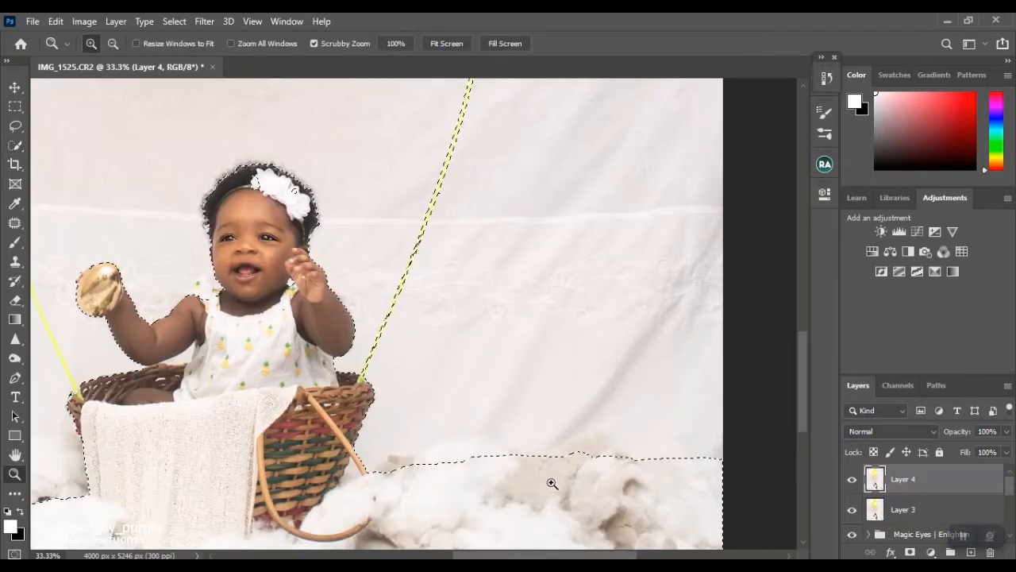
{"action": "key", "text": "q"}
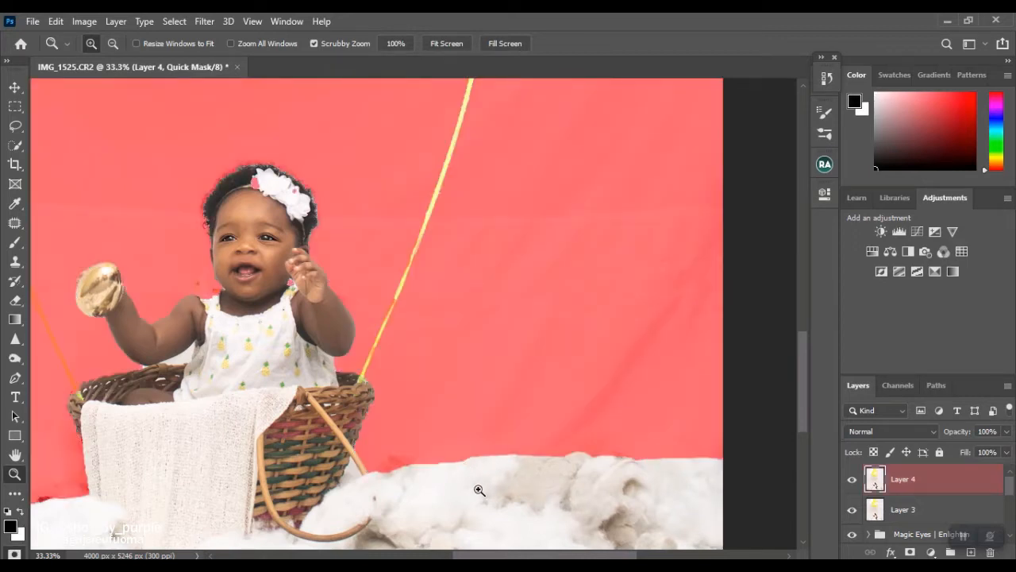
{"action": "key", "text": "b"}
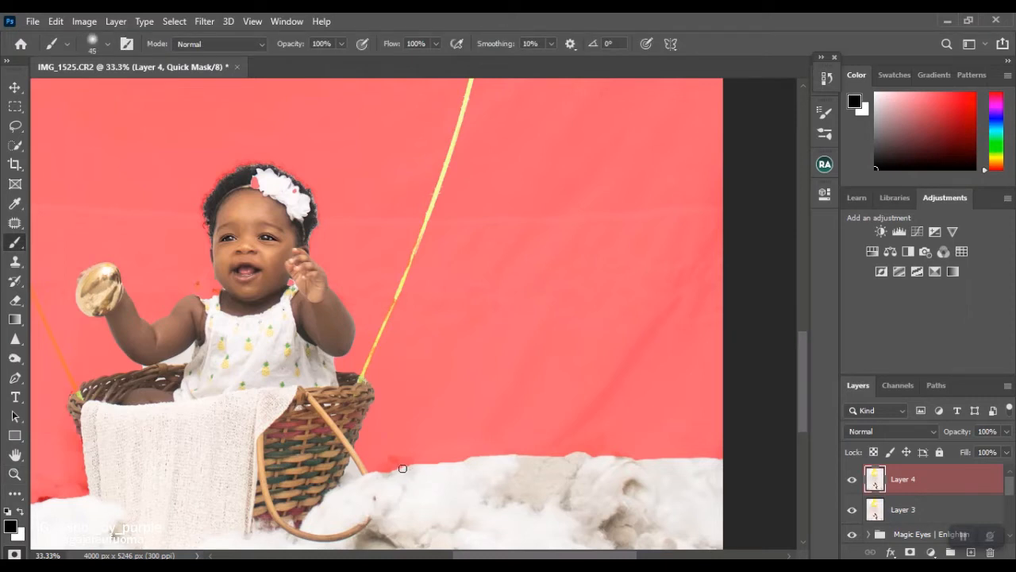
{"action": "key", "text": "x"}
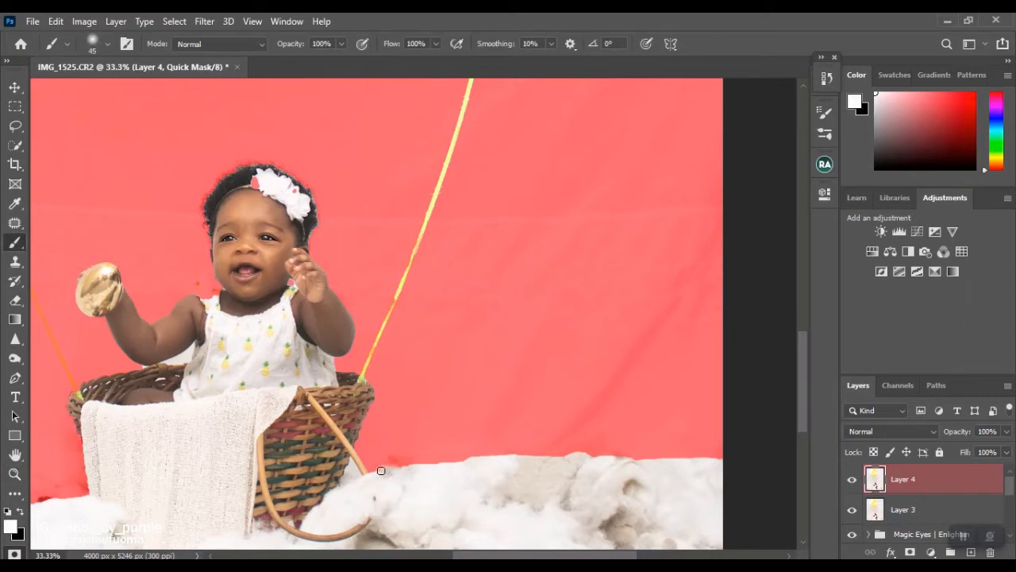
{"action": "left_click_drag", "start_coordinate": [393, 461], "coordinate": [430, 471]}
{"action": "mouse_move", "coordinate": [561, 457]}
{"action": "left_mouse_down"}
{"action": "mouse_move", "coordinate": [593, 441]}
{"action": "mouse_move", "coordinate": [577, 451]}
{"action": "mouse_move", "coordinate": [588, 442]}
{"action": "mouse_move", "coordinate": [596, 451]}
{"action": "mouse_move", "coordinate": [603, 440]}
{"action": "mouse_move", "coordinate": [610, 464]}
{"action": "left_mouse_up"}
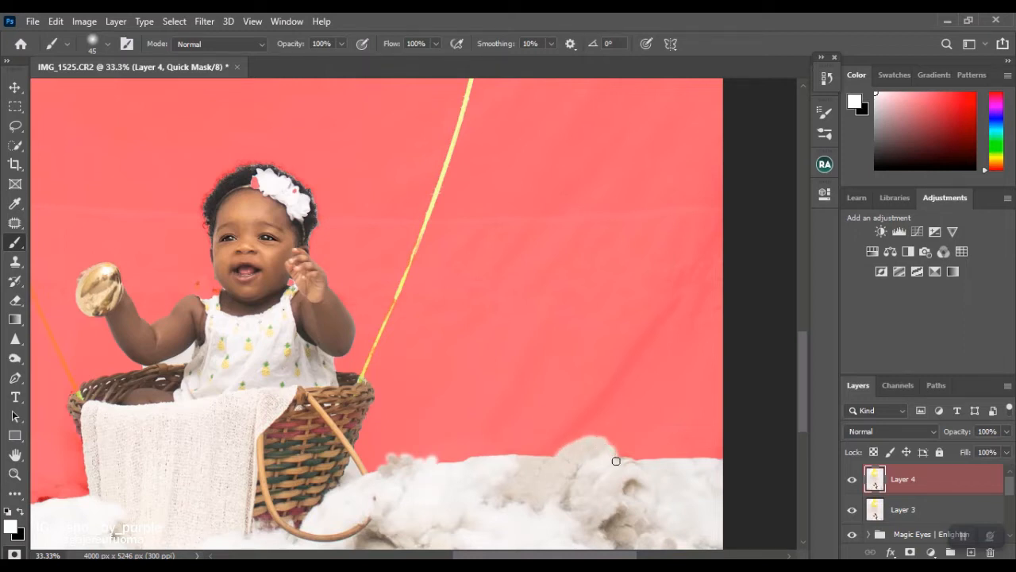
{"action": "mouse_move", "coordinate": [516, 452]}
{"action": "left_mouse_down"}
{"action": "mouse_move", "coordinate": [523, 467]}
{"action": "mouse_move", "coordinate": [455, 451]}
{"action": "mouse_move", "coordinate": [462, 462]}
{"action": "left_mouse_up"}
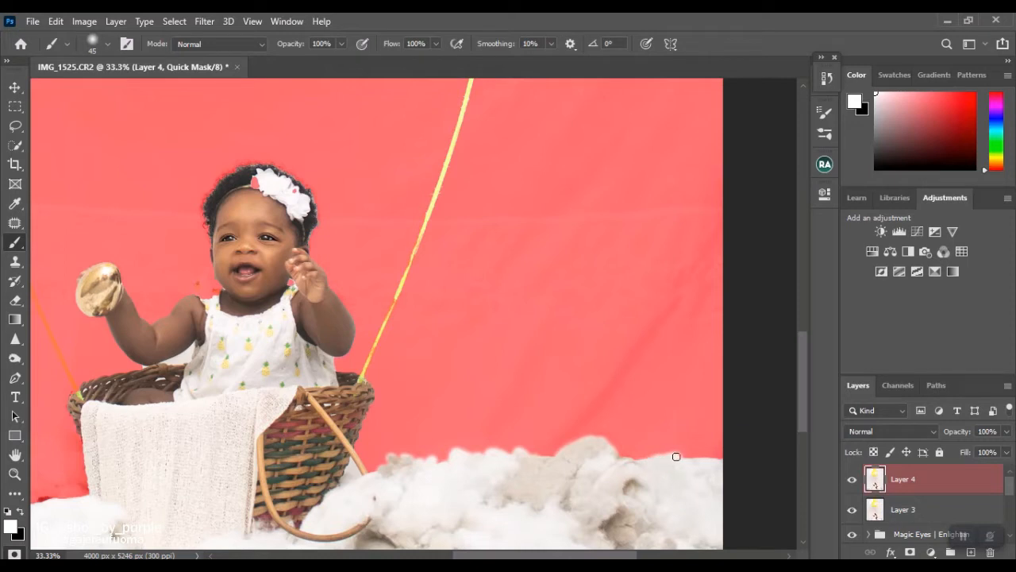
{"action": "mouse_move", "coordinate": [696, 462]}
{"action": "left_mouse_down"}
{"action": "mouse_move", "coordinate": [707, 469]}
{"action": "mouse_move", "coordinate": [628, 467]}
{"action": "left_mouse_up"}
Paint the cotton just left of the basket into the quick mask selection and remove the excess along the basket's left side.
{"action": "left_click_drag", "start_coordinate": [508, 555], "coordinate": [429, 555]}
{"action": "mouse_move", "coordinate": [345, 512]}
{"action": "left_mouse_down"}
{"action": "mouse_move", "coordinate": [375, 491]}
{"action": "mouse_move", "coordinate": [369, 484]}
{"action": "mouse_move", "coordinate": [411, 490]}
{"action": "mouse_move", "coordinate": [380, 498]}
{"action": "mouse_move", "coordinate": [413, 506]}
{"action": "mouse_move", "coordinate": [404, 488]}
{"action": "mouse_move", "coordinate": [368, 507]}
{"action": "mouse_move", "coordinate": [401, 478]}
{"action": "mouse_move", "coordinate": [417, 499]}
{"action": "mouse_move", "coordinate": [415, 451]}
{"action": "left_mouse_up"}
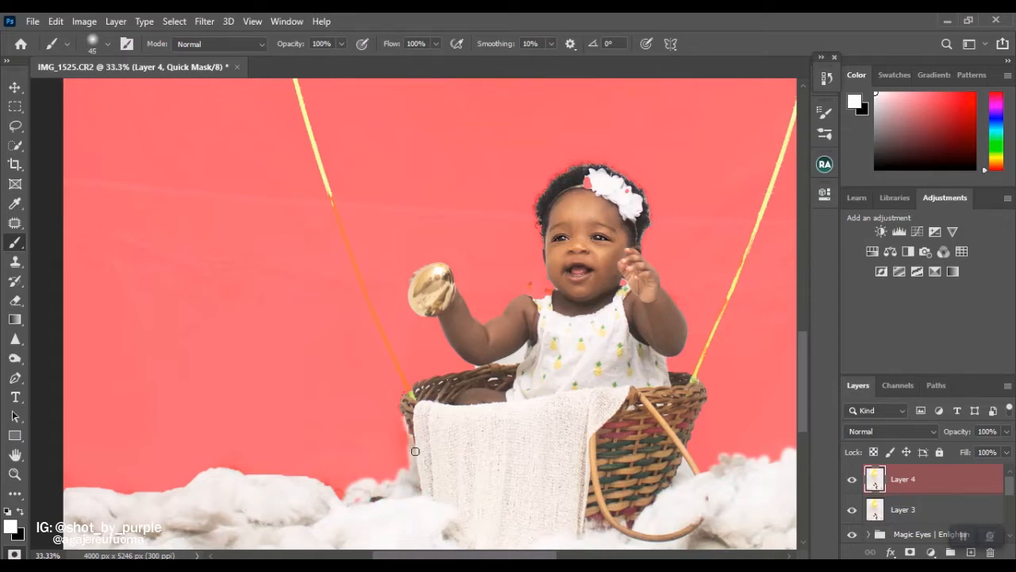
{"action": "key", "text": "q"}
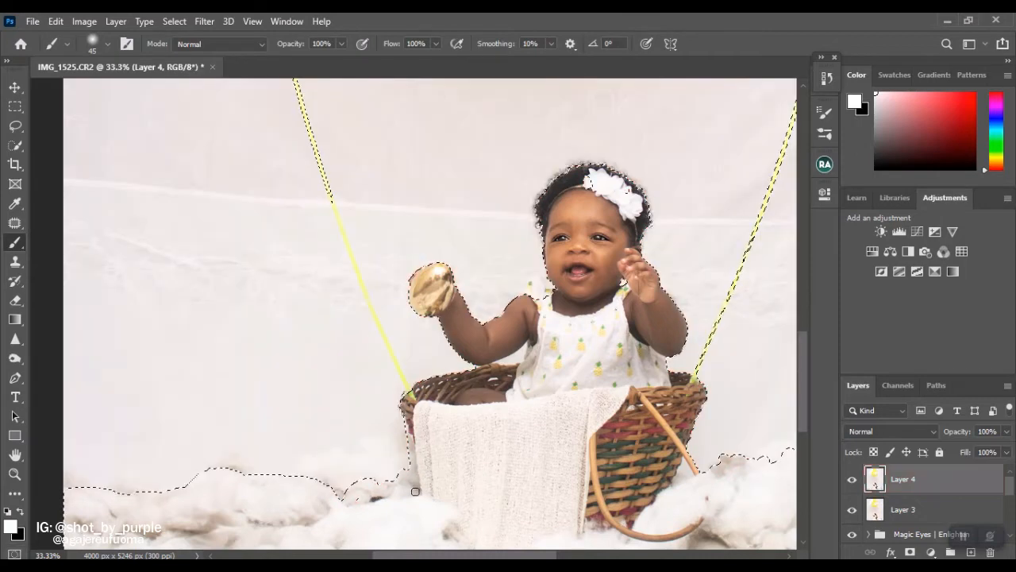
{"action": "key", "text": "q"}
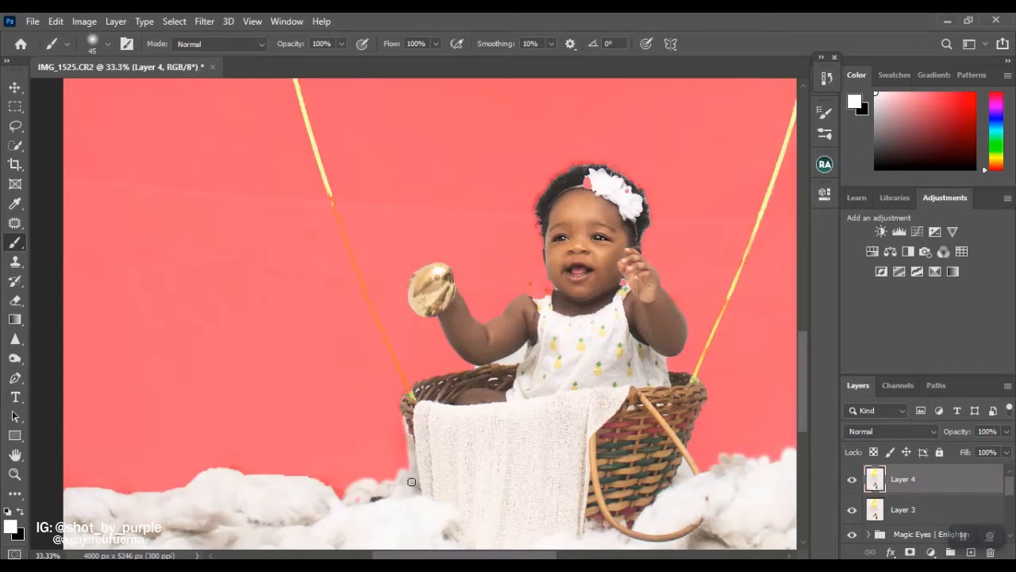
{"action": "key", "text": "q"}
Refine the quick mask along the upper edge of the cotton at the far left of the photo.
{"action": "key", "text": "q"}
{"action": "key", "text": "x"}
{"action": "left_click_drag", "start_coordinate": [404, 422], "coordinate": [405, 441]}
{"action": "key", "text": "q"}
{"action": "key", "text": "q"}
{"action": "key", "text": "x"}
{"action": "key", "text": "x"}
{"action": "mouse_move", "coordinate": [309, 478]}
{"action": "left_mouse_down"}
{"action": "mouse_move", "coordinate": [292, 481]}
{"action": "mouse_move", "coordinate": [288, 495]}
{"action": "left_mouse_up"}
Paint the backdrop out of the selection between the basket's right side and its handle, using a smaller brush.
{"action": "key", "text": "x"}
{"action": "mouse_move", "coordinate": [70, 486]}
{"action": "left_mouse_down"}
{"action": "mouse_move", "coordinate": [171, 508]}
{"action": "mouse_move", "coordinate": [192, 481]}
{"action": "left_mouse_up"}
Touch up the quick mask edges around the baby and basket, checking the resulting selection outline.
{"action": "key", "text": "x"}
{"action": "left_click_drag", "start_coordinate": [685, 464], "coordinate": [686, 475]}
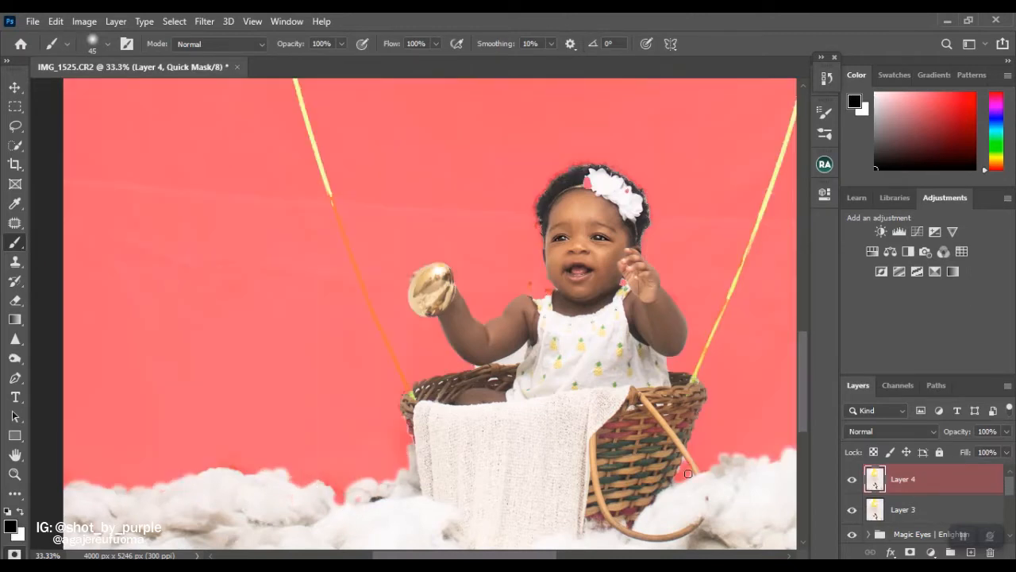
{"action": "key", "text": "["}
{"action": "key", "text": "["}
{"action": "key", "text": "["}
{"action": "key", "text": "["}
{"action": "key", "text": "["}
{"action": "key", "text": "["}
{"action": "key", "text": "["}
{"action": "left_click", "coordinate": [701, 459], "text": "ctrl"}
{"action": "left_click", "coordinate": [701, 461], "text": "ctrl"}
{"action": "mouse_move", "coordinate": [580, 355]}
{"action": "left_mouse_down"}
{"action": "mouse_move", "coordinate": [650, 396]}
{"action": "mouse_move", "coordinate": [595, 297]}
{"action": "mouse_move", "coordinate": [640, 369]}
{"action": "left_mouse_up"}
Paint the middle stretch of the left yellow rope into the quick mask selection with a 20 px brush.
{"action": "key", "text": "x"}
{"action": "key", "text": "q"}
{"action": "key", "text": "q"}
{"action": "left_click_drag", "start_coordinate": [614, 301], "coordinate": [651, 368]}
{"action": "key", "text": "q"}
{"action": "key", "text": "q"}
{"action": "key", "text": "q"}
{"action": "key", "text": "q"}
{"action": "left_click_drag", "start_coordinate": [148, 426], "coordinate": [136, 243]}
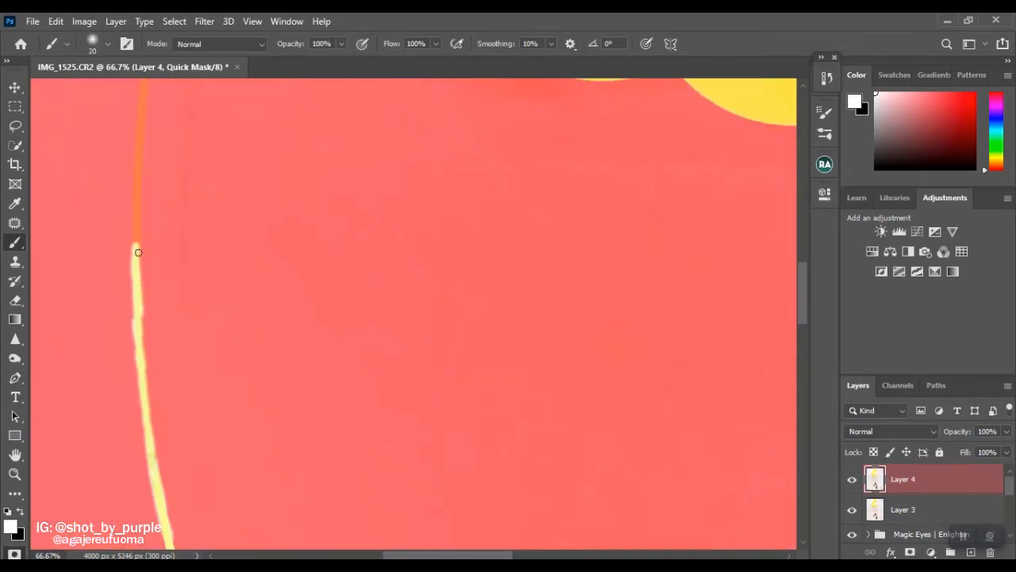
{"action": "key", "text": "x"}
{"action": "key", "text": "x"}
{"action": "left_click_drag", "start_coordinate": [143, 322], "coordinate": [155, 467]}
{"action": "key", "text": "x"}
Continue the quick mask selection along the upper left rope to the yellow balloon, refining its edges with a 10 px brush.
{"action": "key", "text": "x"}
{"action": "left_click_drag", "start_coordinate": [136, 244], "coordinate": [139, 141]}
{"action": "key", "text": "x"}
{"action": "key", "text": "x"}
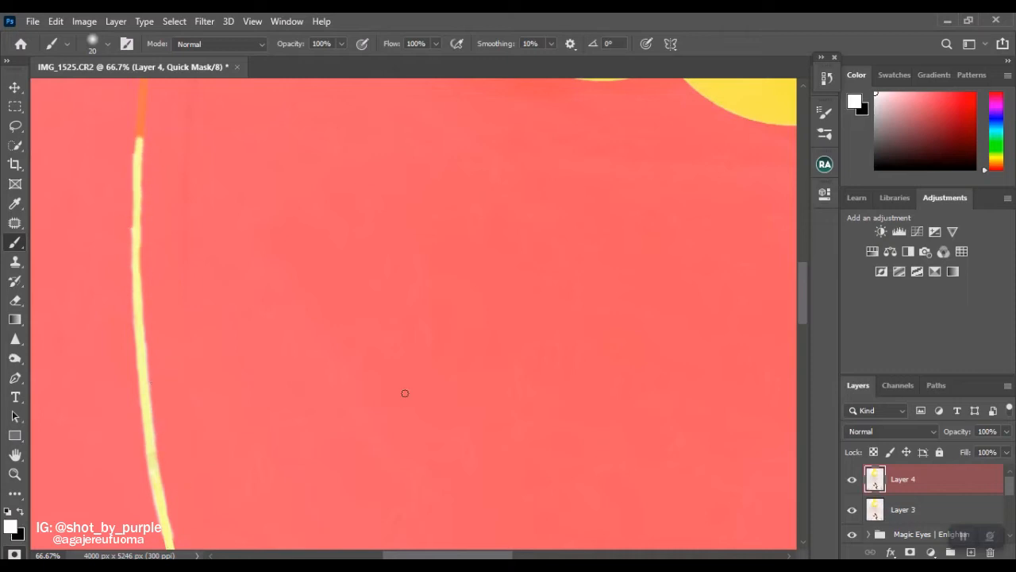
{"action": "scroll", "coordinate": [159, 461], "scroll_direction": "up", "scroll_amount": 4}
{"action": "mouse_move", "coordinate": [138, 437]}
{"action": "left_mouse_down"}
{"action": "mouse_move", "coordinate": [161, 253]}
{"action": "mouse_move", "coordinate": [135, 390]}
{"action": "mouse_move", "coordinate": [181, 224]}
{"action": "mouse_move", "coordinate": [342, 123]}
{"action": "mouse_move", "coordinate": [250, 176]}
{"action": "left_mouse_up"}
{"action": "key", "text": "x"}
{"action": "key", "text": "x"}
{"action": "key", "text": "x"}
{"action": "key", "text": "x"}
{"action": "key", "text": "x"}
{"action": "key", "text": "bracketleft"}
{"action": "key", "text": "x"}
Exit Quick Mask to turn the finished mask of baby, basket, cotton, ropes and balloons into a selection.
{"action": "key", "text": "x"}
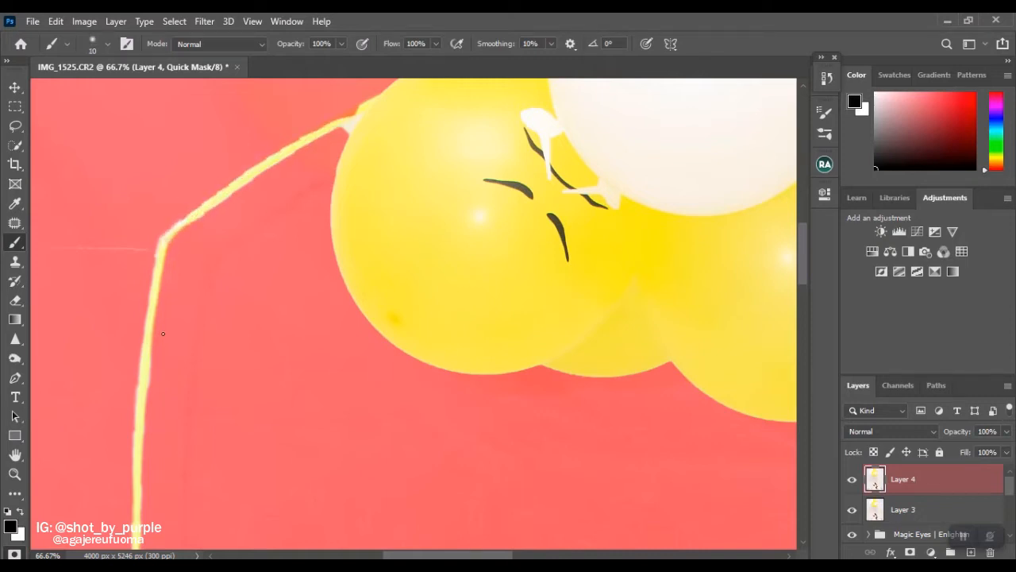
{"action": "key", "text": "x"}
{"action": "key", "text": "ctrl+0"}
{"action": "key", "text": "w"}
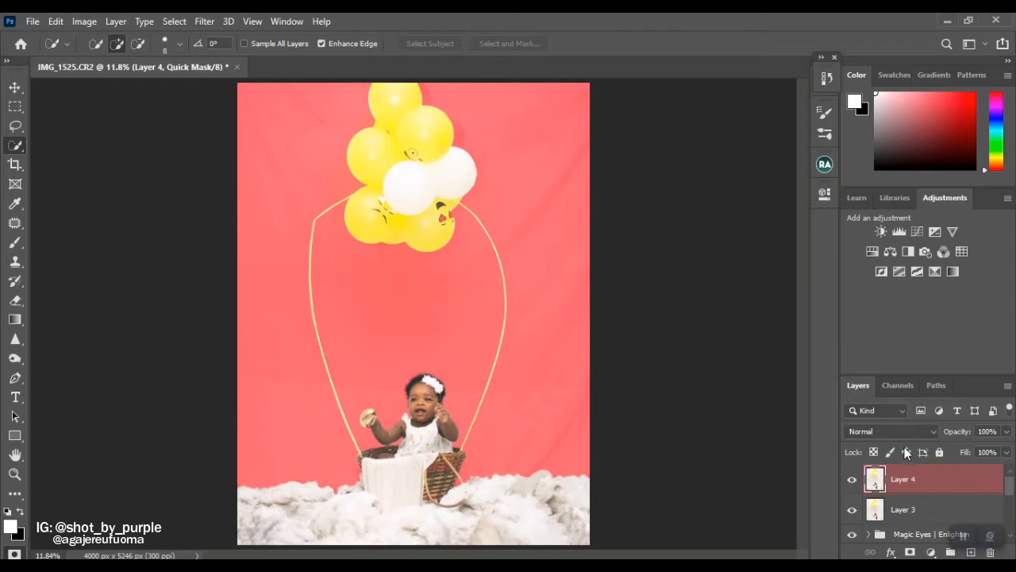
{"action": "key", "text": "q"}
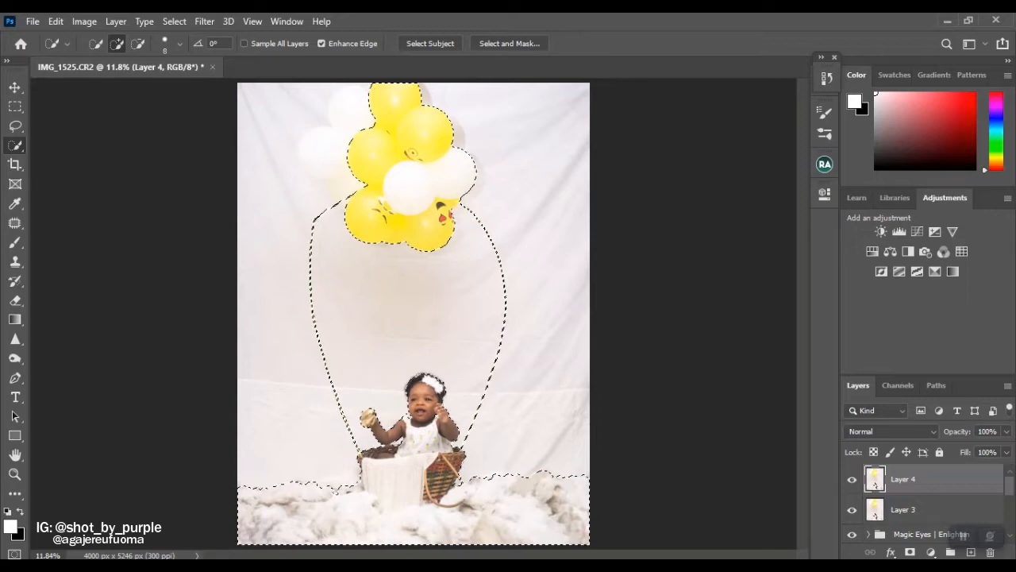
Add a Solid Color fill layer in pale blue #c5e5e8 and invert its mask so the color covers only the backdrop.
{"action": "left_click", "coordinate": [934, 553]}
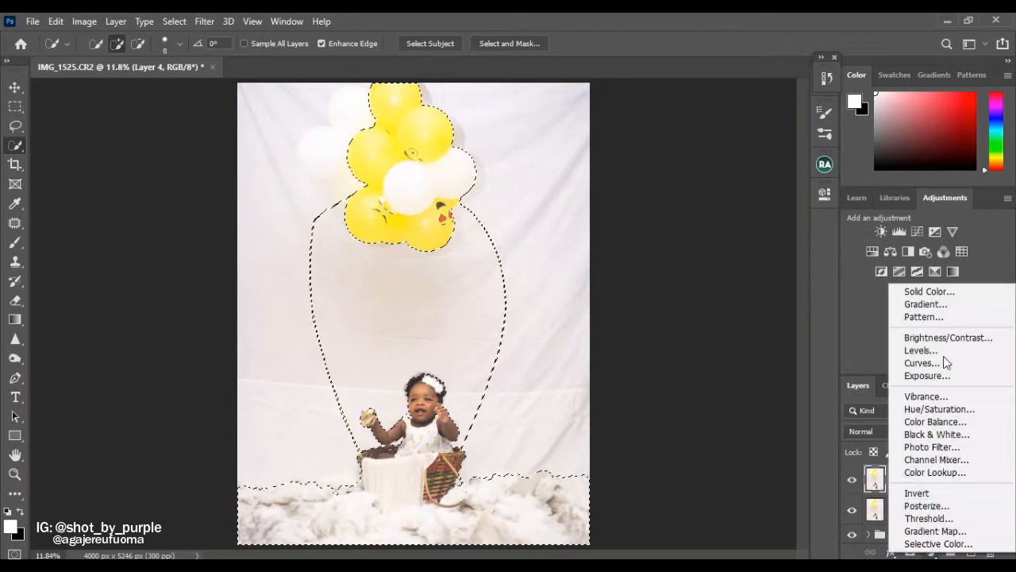
{"action": "left_click", "coordinate": [962, 293]}
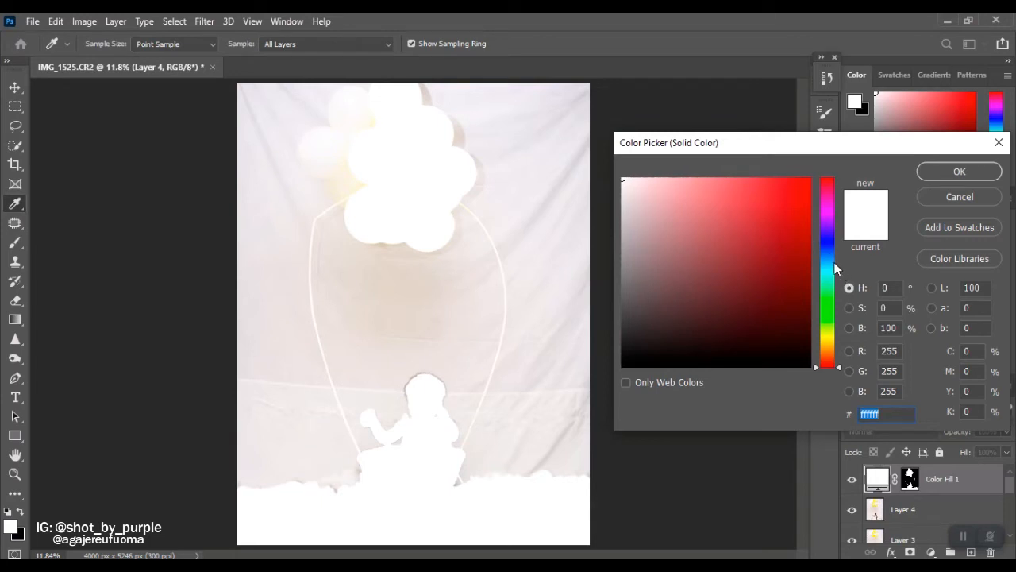
{"action": "left_click_drag", "start_coordinate": [833, 262], "coordinate": [834, 270]}
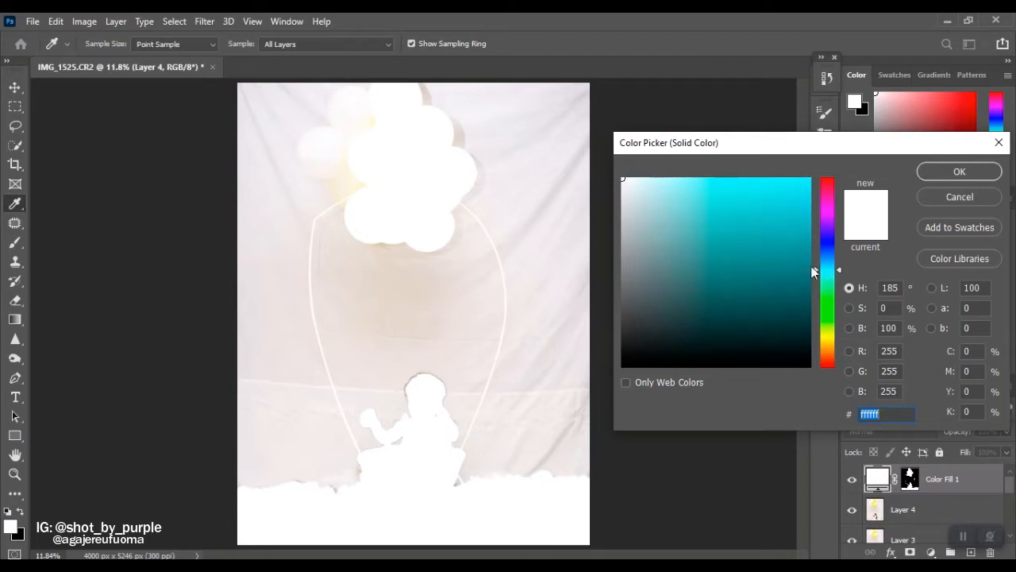
{"action": "mouse_move", "coordinate": [638, 191]}
{"action": "left_mouse_down"}
{"action": "mouse_move", "coordinate": [652, 219]}
{"action": "mouse_move", "coordinate": [650, 195]}
{"action": "left_mouse_up"}
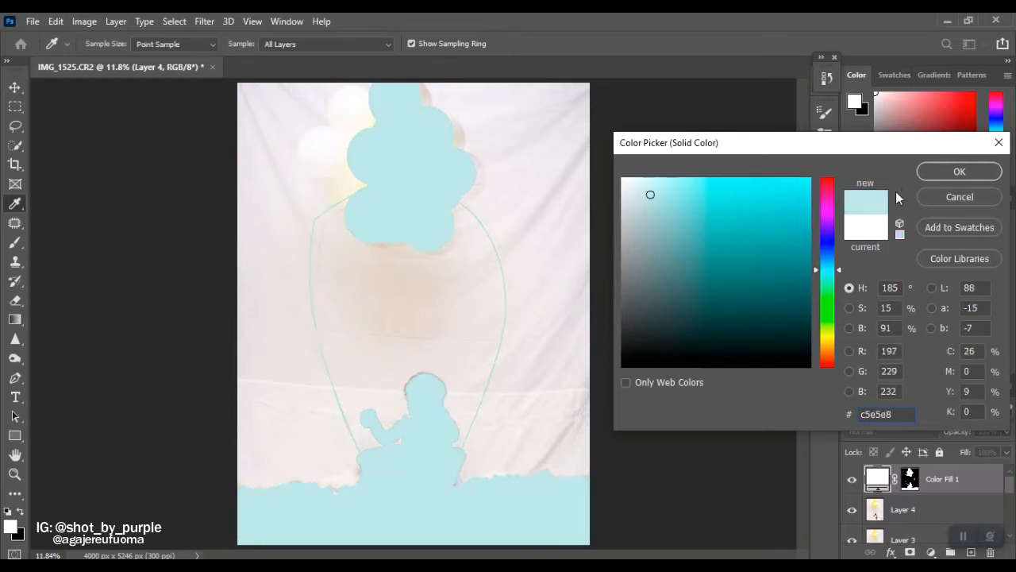
{"action": "left_click", "coordinate": [941, 172]}
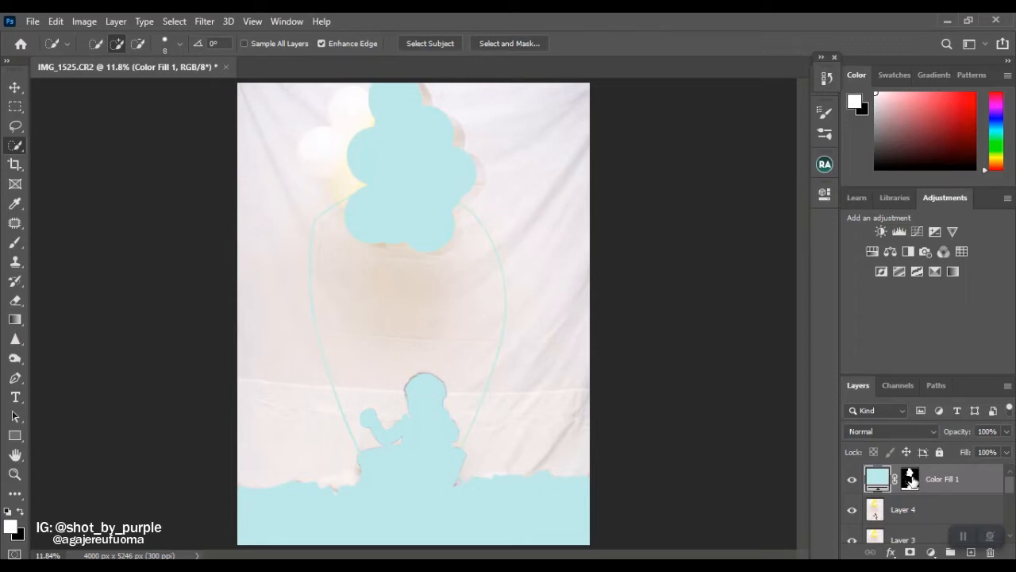
{"action": "left_click", "coordinate": [911, 479]}
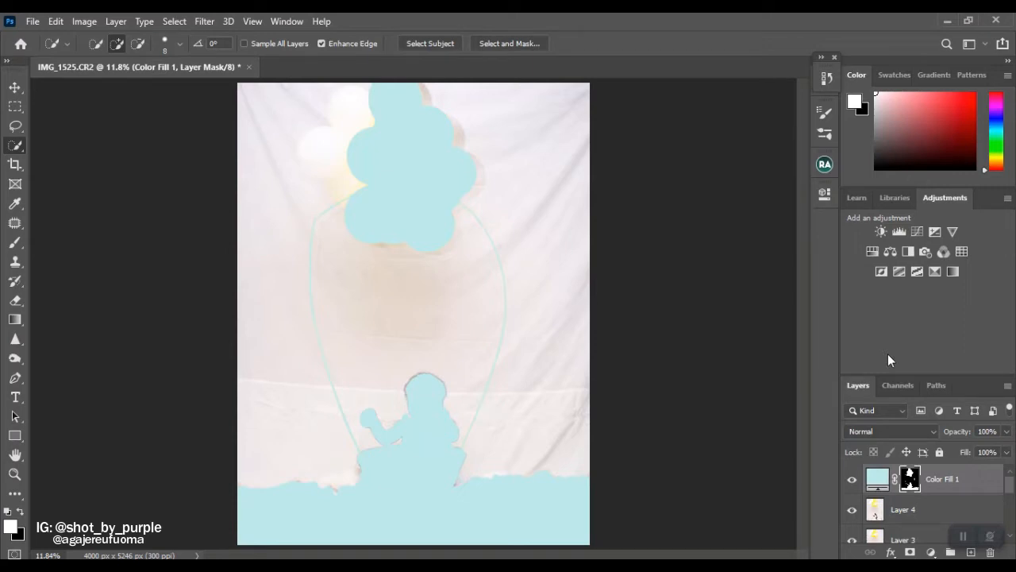
{"action": "key", "text": "ctrl+i"}
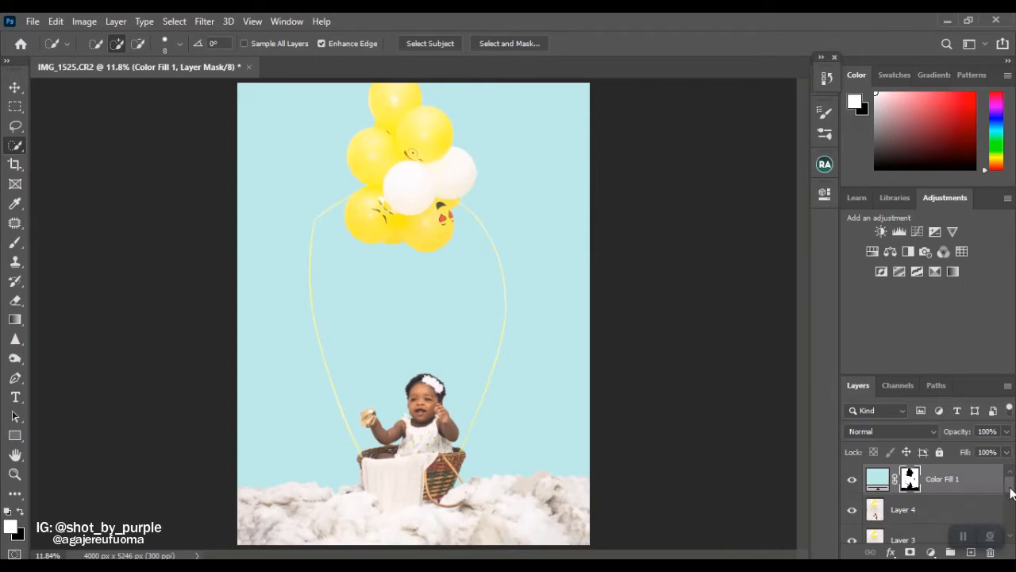
Compare the blue-backdrop edit with the original photo by toggling the visibility of all layers except the bottom one.
{"action": "left_click_drag", "start_coordinate": [1011, 492], "coordinate": [1010, 530]}
{"action": "left_click", "coordinate": [852, 530], "text": "alt"}
{"action": "left_click", "coordinate": [852, 531], "text": "alt"}
{"action": "left_click", "coordinate": [852, 530], "text": "alt"}
{"action": "left_click", "coordinate": [852, 530], "text": "alt"}
{"action": "scroll", "coordinate": [909, 492], "scroll_direction": "up", "scroll_amount": 5}
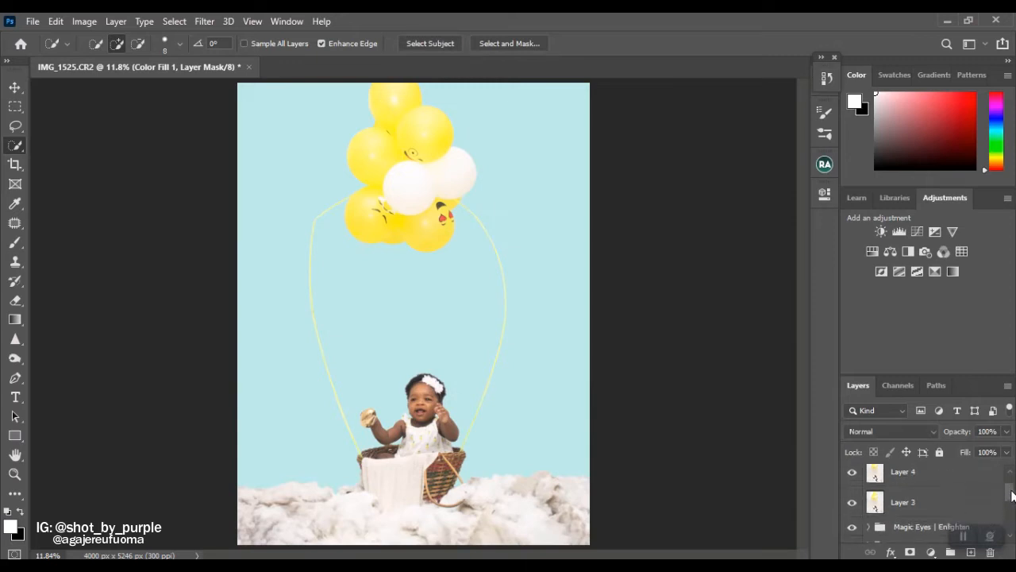
Merge all visible layers into a new top layer and select the whole balloon cluster with Quick Selection.
{"action": "key", "text": "ctrl+alt+shift+e"}
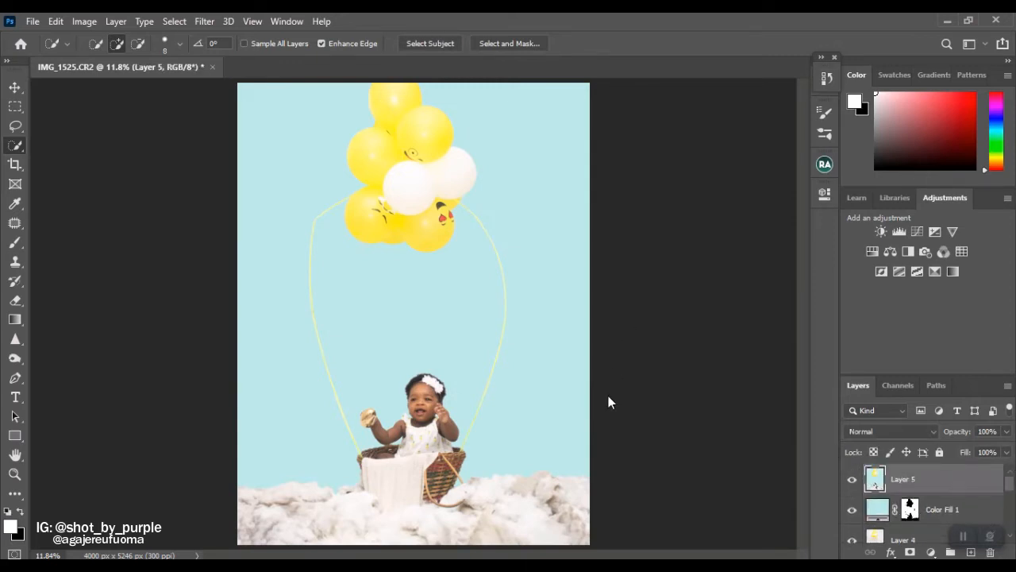
{"action": "key", "text": "j"}
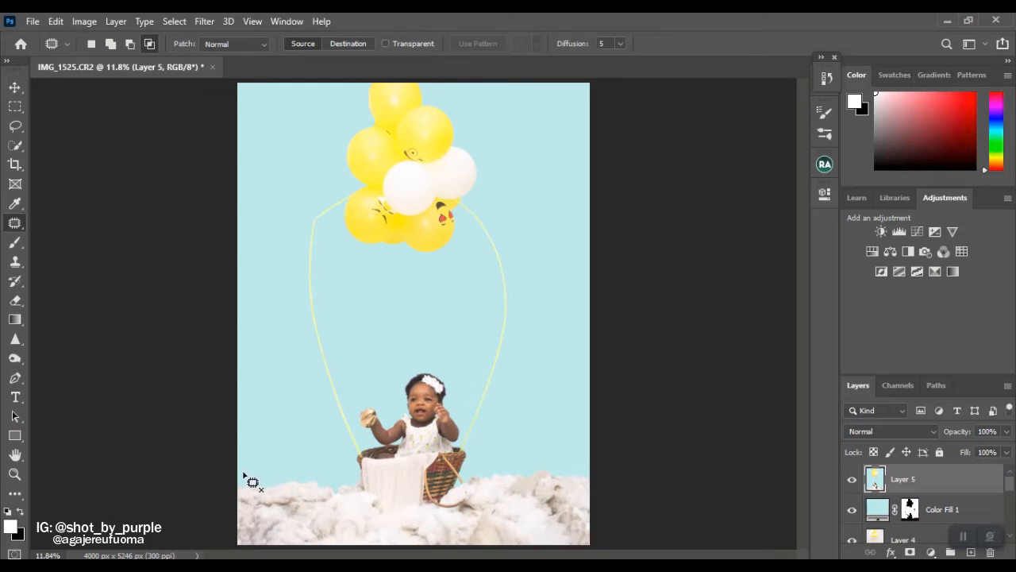
{"action": "left_click", "coordinate": [14, 146]}
{"action": "left_click_drag", "start_coordinate": [384, 102], "coordinate": [402, 142]}
{"action": "mouse_move", "coordinate": [448, 191]}
{"action": "left_mouse_down"}
{"action": "mouse_move", "coordinate": [421, 168]}
{"action": "mouse_move", "coordinate": [434, 236]}
{"action": "mouse_move", "coordinate": [417, 199]}
{"action": "left_mouse_up"}
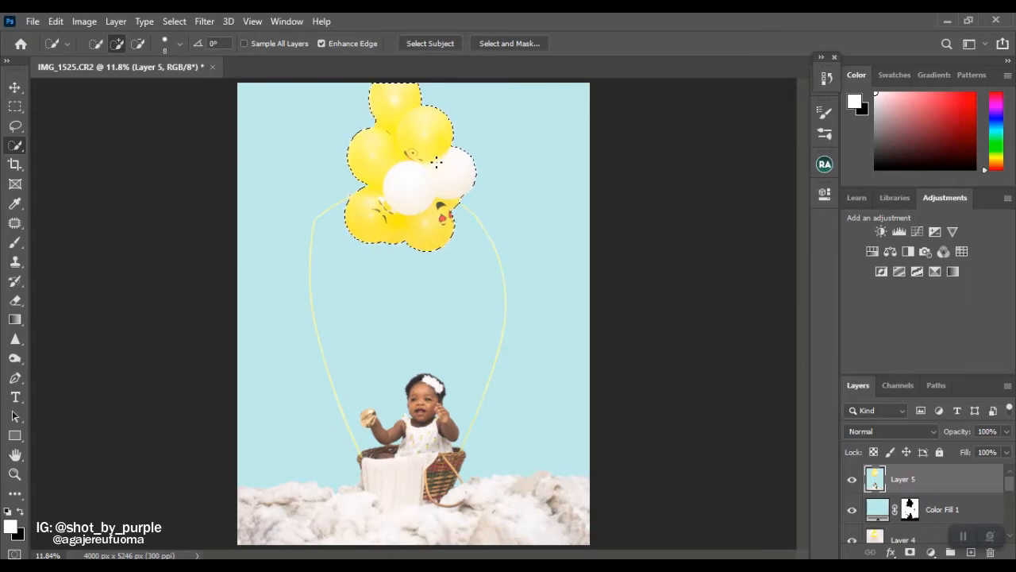
Copy the selected balloon cluster to the right of the original above the right rope, rotating it by about 78 degrees.
{"action": "key", "text": "v"}
{"action": "left_click_drag", "start_coordinate": [416, 164], "coordinate": [510, 200]}
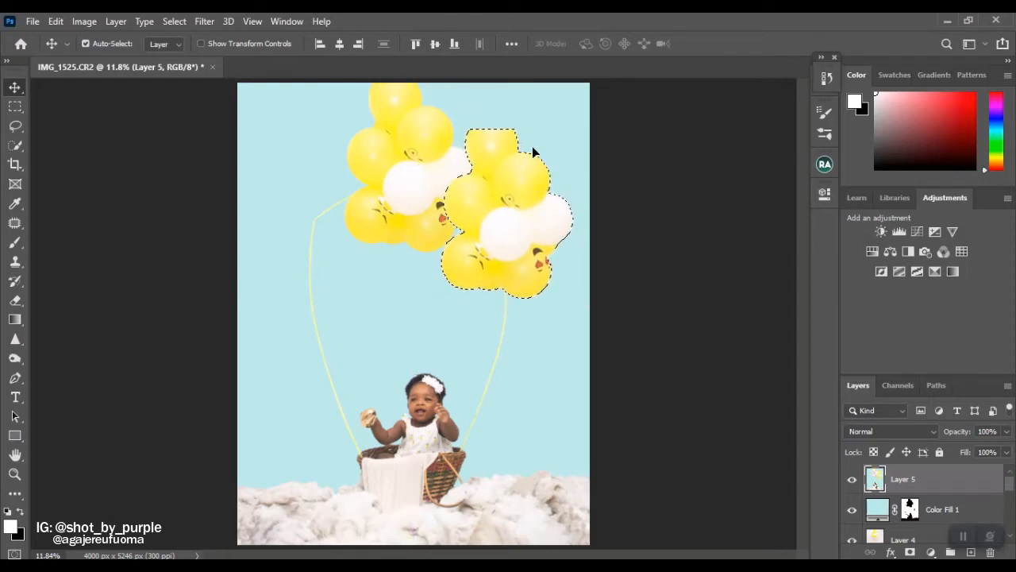
{"action": "left_click_drag", "start_coordinate": [500, 152], "coordinate": [519, 241]}
{"action": "key", "text": "ctrl+t"}
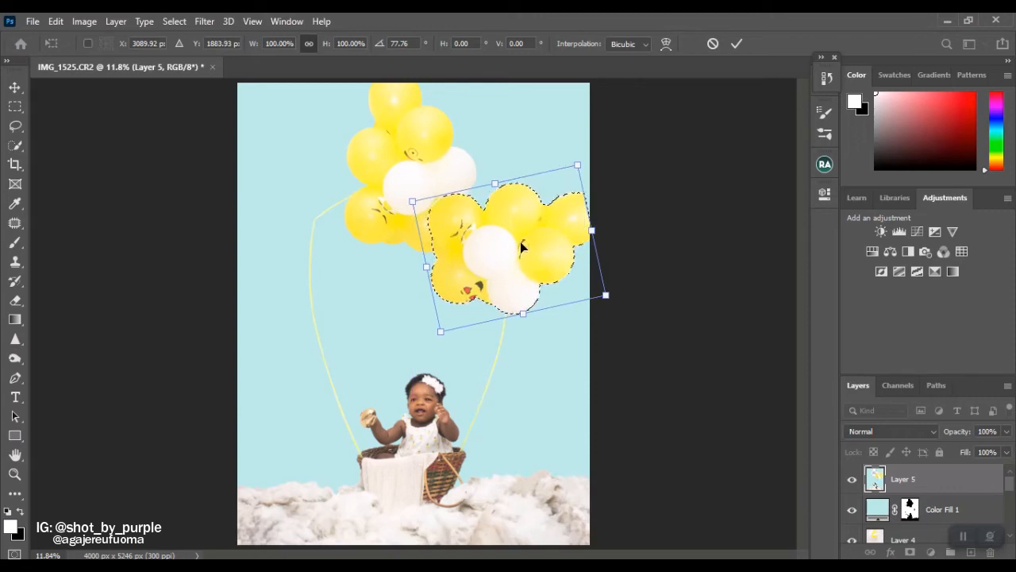
{"action": "mouse_move", "coordinate": [521, 238]}
{"action": "left_mouse_down"}
{"action": "mouse_move", "coordinate": [508, 287]}
{"action": "mouse_move", "coordinate": [346, 287]}
{"action": "mouse_move", "coordinate": [372, 287]}
{"action": "mouse_move", "coordinate": [319, 219]}
{"action": "mouse_move", "coordinate": [325, 212]}
{"action": "left_mouse_up"}
{"action": "key", "text": "Return"}
Place another copy of the balloon cluster on the left side above the left rope and merge the visible result into a new layer.
{"action": "key", "text": "ctrl+j"}
{"action": "key", "text": "w"}
{"action": "key", "text": "ctrl+t"}
{"action": "left_click_drag", "start_coordinate": [410, 118], "coordinate": [211, 260]}
{"action": "key", "text": "Return"}
{"action": "key", "text": "v"}
{"action": "left_click_drag", "start_coordinate": [347, 206], "coordinate": [340, 258]}
{"action": "key", "text": "ctrl+d"}
{"action": "key", "text": "ctrl+alt+shift+e"}
Reselect the balloon groups with Quick Selection and transform the selected balloons to continue widening the canopy.
{"action": "key", "text": "w"}
{"action": "left_click_drag", "start_coordinate": [270, 246], "coordinate": [361, 262]}
{"action": "left_click_drag", "start_coordinate": [489, 243], "coordinate": [498, 258]}
{"action": "left_click", "coordinate": [500, 259], "text": "alt"}
{"action": "key", "text": "ctrl+t"}
{"action": "mouse_move", "coordinate": [368, 235]}
{"action": "left_mouse_down"}
{"action": "mouse_move", "coordinate": [442, 268]}
{"action": "mouse_move", "coordinate": [351, 158]}
{"action": "mouse_move", "coordinate": [511, 169]}
{"action": "mouse_move", "coordinate": [527, 179]}
{"action": "left_mouse_up"}
{"action": "key", "text": "Return"}
Merge the visible layers again and place a rotated balloon cluster in the gap at the lower centre of the canopy.
{"action": "key", "text": "ctrl+alt+shift+e"}
{"action": "key", "text": "v"}
{"action": "key", "text": "ctrl+t"}
{"action": "left_click_drag", "start_coordinate": [574, 93], "coordinate": [419, 242]}
{"action": "left_click_drag", "start_coordinate": [515, 167], "coordinate": [424, 270]}
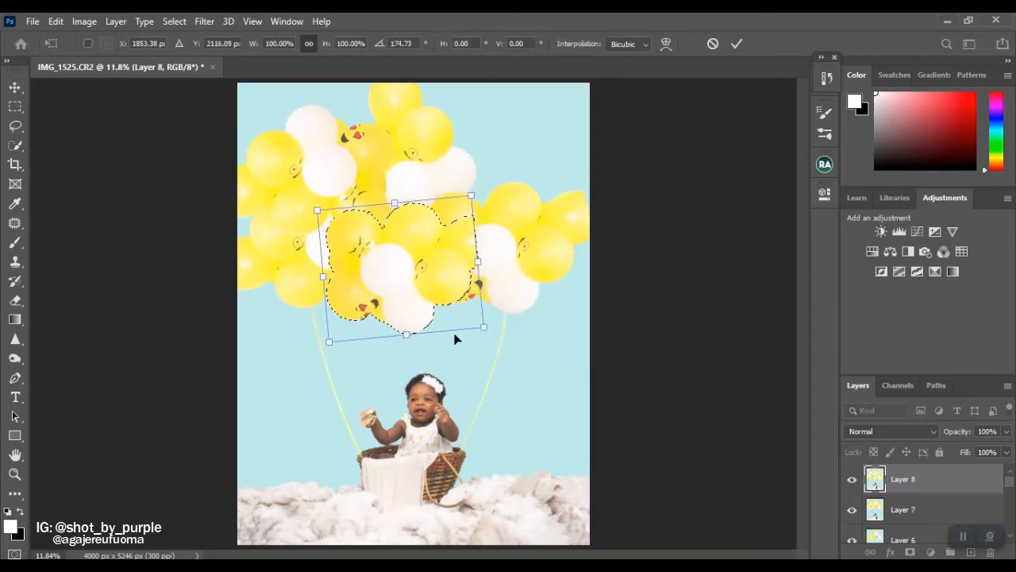
{"action": "left_click_drag", "start_coordinate": [482, 182], "coordinate": [350, 238]}
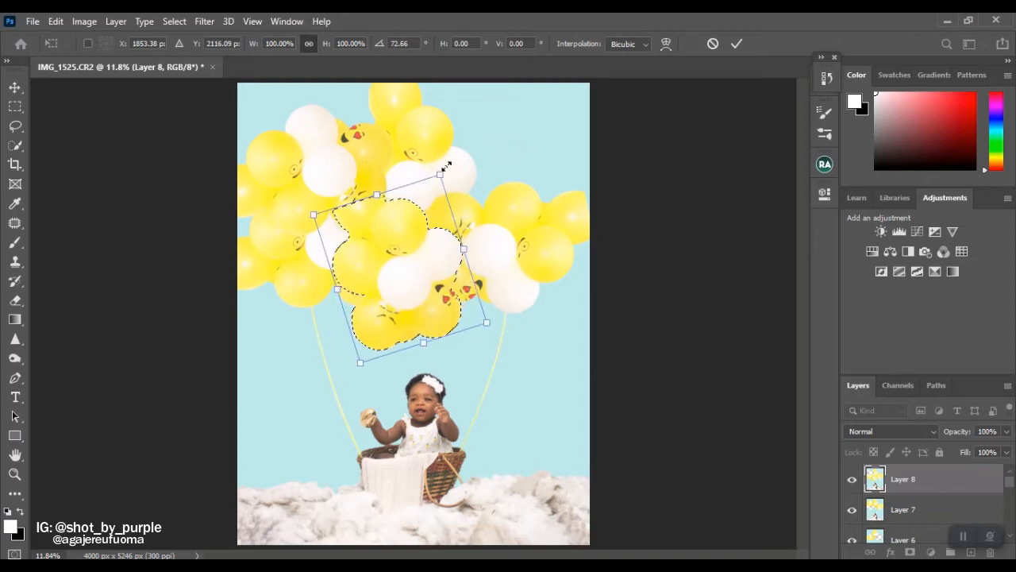
{"action": "left_click_drag", "start_coordinate": [448, 165], "coordinate": [500, 313]}
{"action": "left_click_drag", "start_coordinate": [433, 275], "coordinate": [412, 298]}
{"action": "left_click_drag", "start_coordinate": [455, 185], "coordinate": [484, 204]}
{"action": "left_click_drag", "start_coordinate": [420, 286], "coordinate": [429, 265]}
{"action": "key", "text": "Return"}
Duplicate the layer and transform the selected cluster to extend the balloons along the right side.
{"action": "key", "text": "ctrl+j"}
{"action": "key", "text": "q"}
{"action": "key", "text": "q"}
{"action": "key", "text": "ctrl+t"}
{"action": "key", "text": "Return"}
{"action": "key", "text": "ctrl+d"}
Duplicate the layer, reselect the cluster and position another copy of it in the upper-right part of the canopy.
{"action": "key", "text": "ctrl+j"}
{"action": "key", "text": "ctrl+shift+d"}
{"action": "key", "text": "ctrl+t"}
{"action": "mouse_move", "coordinate": [449, 272]}
{"action": "left_mouse_down"}
{"action": "mouse_move", "coordinate": [554, 128]}
{"action": "mouse_move", "coordinate": [562, 132]}
{"action": "mouse_move", "coordinate": [519, 185]}
{"action": "mouse_move", "coordinate": [529, 147]}
{"action": "mouse_move", "coordinate": [574, 102]}
{"action": "mouse_move", "coordinate": [519, 174]}
{"action": "mouse_move", "coordinate": [537, 171]}
{"action": "mouse_move", "coordinate": [327, 151]}
{"action": "left_mouse_up"}
{"action": "key", "text": "Return"}
{"action": "key", "text": "ctrl+d"}
{"action": "key", "text": "w"}
Try to move the reselected balloon cluster to the upper-left corner of the photo, rotated by about -179 degrees.
{"action": "key", "text": "ctrl+shift+d"}
{"action": "key", "text": "ctrl+t"}
{"action": "left_click_drag", "start_coordinate": [392, 143], "coordinate": [381, 142]}
{"action": "mouse_move", "coordinate": [402, 267]}
{"action": "left_mouse_down"}
{"action": "mouse_move", "coordinate": [129, 107]}
{"action": "mouse_move", "coordinate": [221, 62]}
{"action": "left_mouse_up"}
{"action": "left_click_drag", "start_coordinate": [348, 158], "coordinate": [345, 143]}
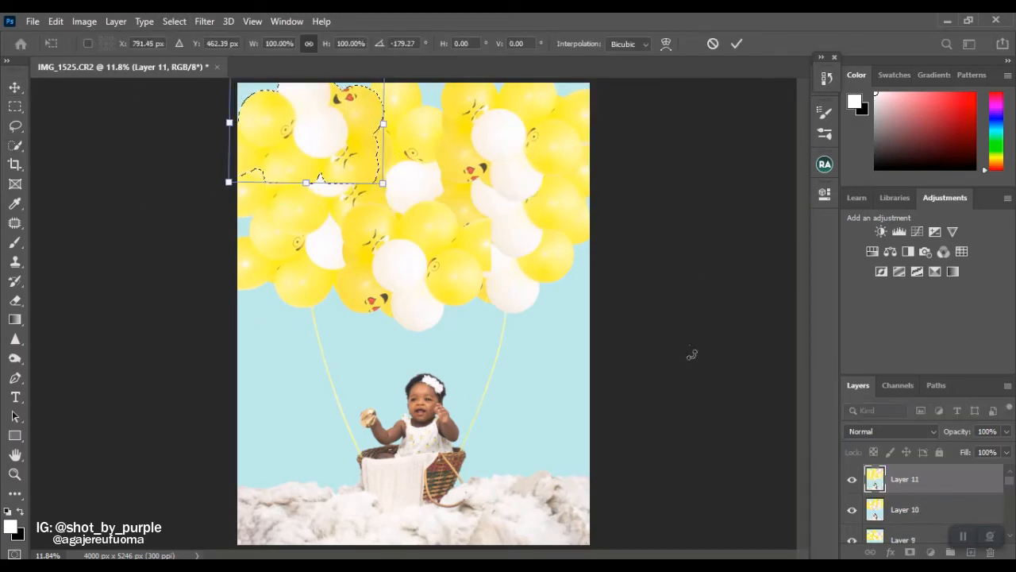
{"action": "key", "text": "Return"}
{"action": "key", "text": "ctrl+z"}
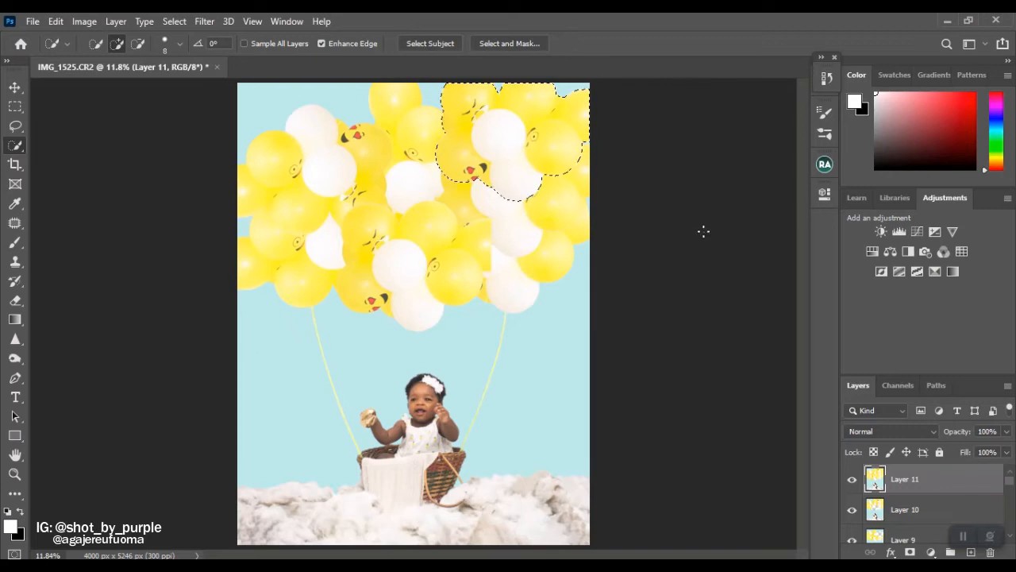
Select the left-hand balloons with Quick Selection, subtract the right-hand cluster and refine the selection's edges in Quick Mask.
{"action": "left_click_drag", "start_coordinate": [314, 202], "coordinate": [324, 158]}
{"action": "mouse_move", "coordinate": [508, 163]}
{"action": "left_mouse_down", "text": "alt"}
{"action": "mouse_move", "coordinate": [490, 127]}
{"action": "mouse_move", "coordinate": [450, 97]}
{"action": "left_mouse_up", "text": "alt"}
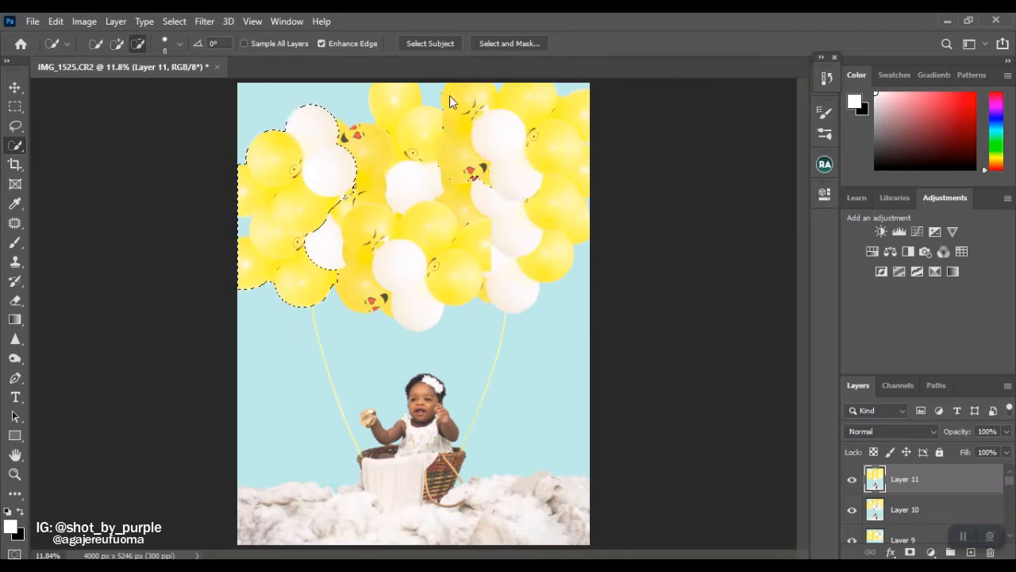
{"action": "key", "text": "z"}
{"action": "mouse_move", "coordinate": [340, 187]}
{"action": "left_mouse_down"}
{"action": "mouse_move", "coordinate": [388, 238]}
{"action": "mouse_move", "coordinate": [402, 168]}
{"action": "mouse_move", "coordinate": [495, 180]}
{"action": "mouse_move", "coordinate": [441, 132]}
{"action": "left_mouse_up"}
{"action": "key", "text": "q"}
{"action": "key", "text": "b"}
{"action": "key", "text": "x"}
{"action": "key", "text": "q"}
{"action": "key", "text": "q"}
{"action": "key", "text": "q"}
{"action": "key", "text": "ctrl+0"}
Transform the refined left balloon selection so it fills the upper-left corner and top centre of the canopy.
{"action": "key", "text": "ctrl+t"}
{"action": "left_click_drag", "start_coordinate": [497, 41], "coordinate": [508, 187]}
{"action": "left_click_drag", "start_coordinate": [397, 183], "coordinate": [289, 123]}
{"action": "left_click_drag", "start_coordinate": [422, 131], "coordinate": [457, 179]}
{"action": "mouse_move", "coordinate": [314, 136]}
{"action": "left_mouse_down"}
{"action": "mouse_move", "coordinate": [420, 238]}
{"action": "mouse_move", "coordinate": [403, 217]}
{"action": "left_mouse_up"}
{"action": "left_click_drag", "start_coordinate": [524, 152], "coordinate": [506, 258]}
{"action": "left_click_drag", "start_coordinate": [366, 168], "coordinate": [361, 176]}
{"action": "left_click_drag", "start_coordinate": [274, 340], "coordinate": [228, 309]}
{"action": "key", "text": "Return"}
Duplicate the layer, finish the balloon placement at the top centre, and deselect before making another layer copy.
{"action": "key", "text": "ctrl+j"}
{"action": "key", "text": "ctrl+t"}
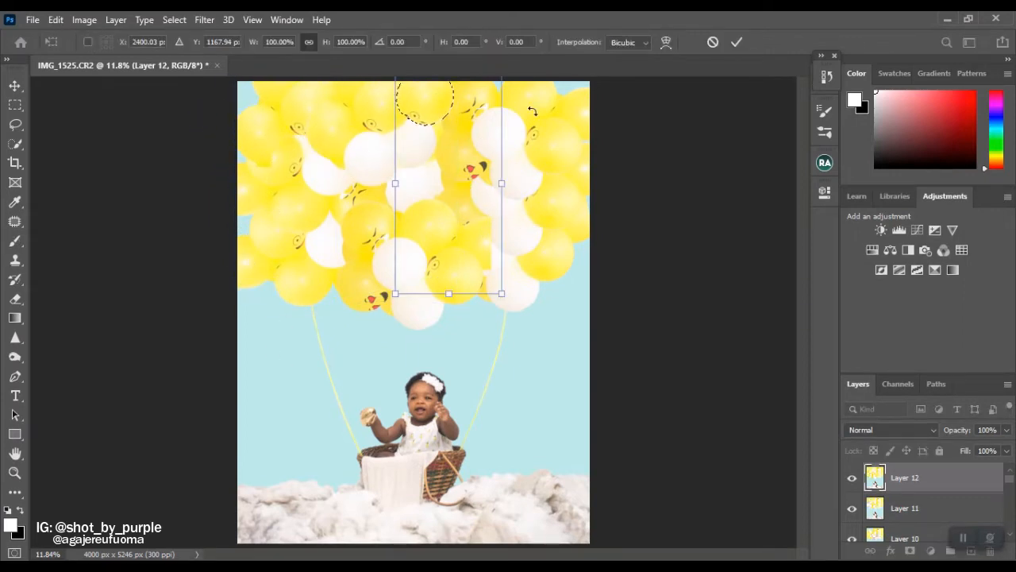
{"action": "key", "text": "Return"}
{"action": "key", "text": "w"}
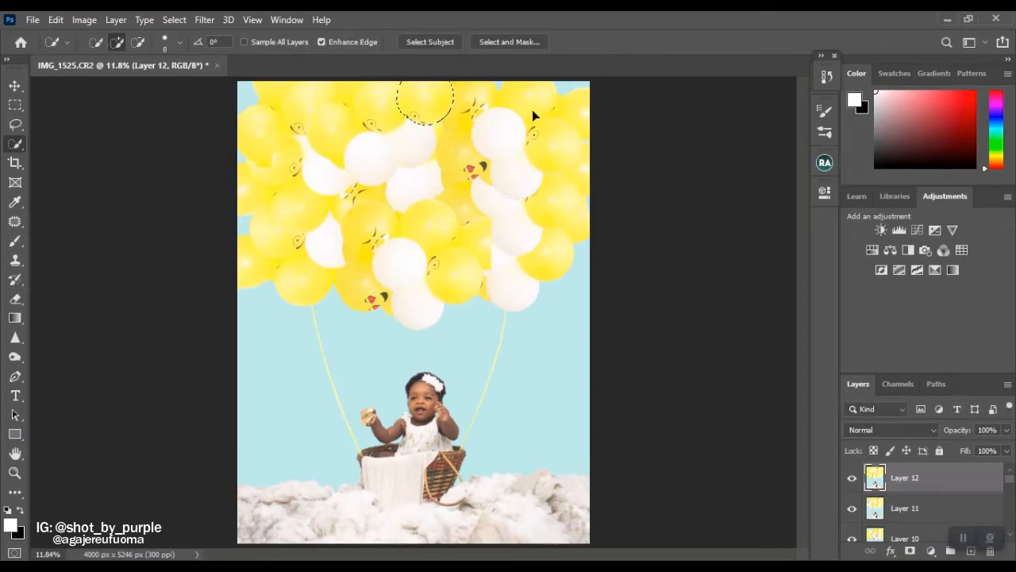
{"action": "key", "text": "ctrl+d"}
{"action": "key", "text": "ctrl+j"}
Lasso the heart-eyed face on the lower yellow balloon and replace it with a Content-Aware fill.
{"action": "key", "text": "z"}
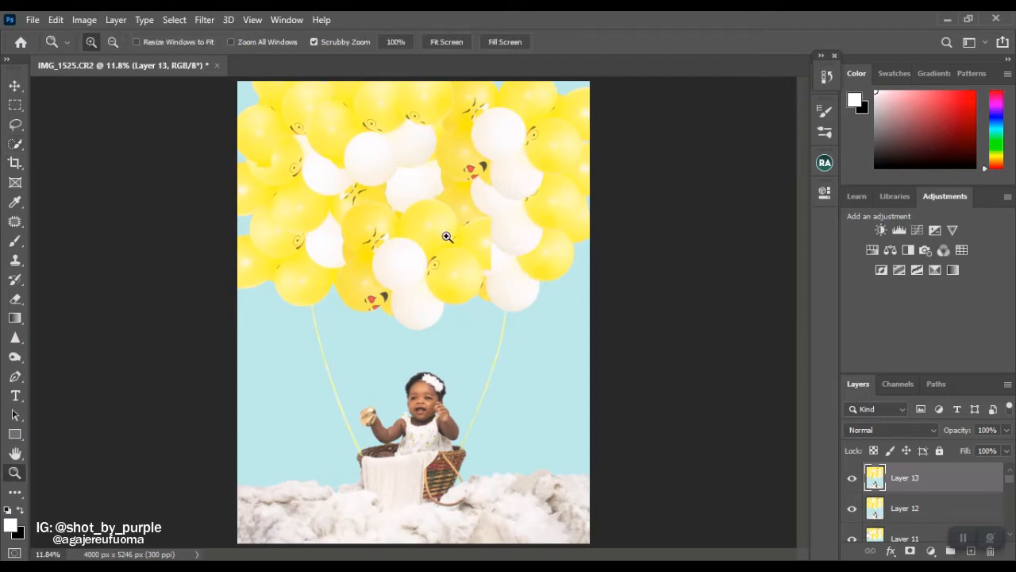
{"action": "left_click", "coordinate": [384, 157]}
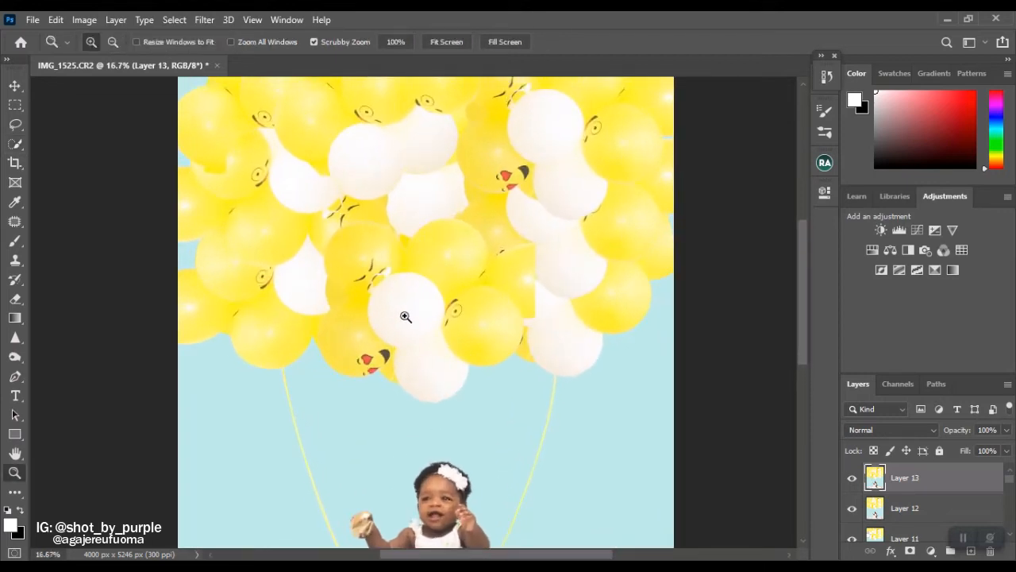
{"action": "left_click", "coordinate": [407, 317]}
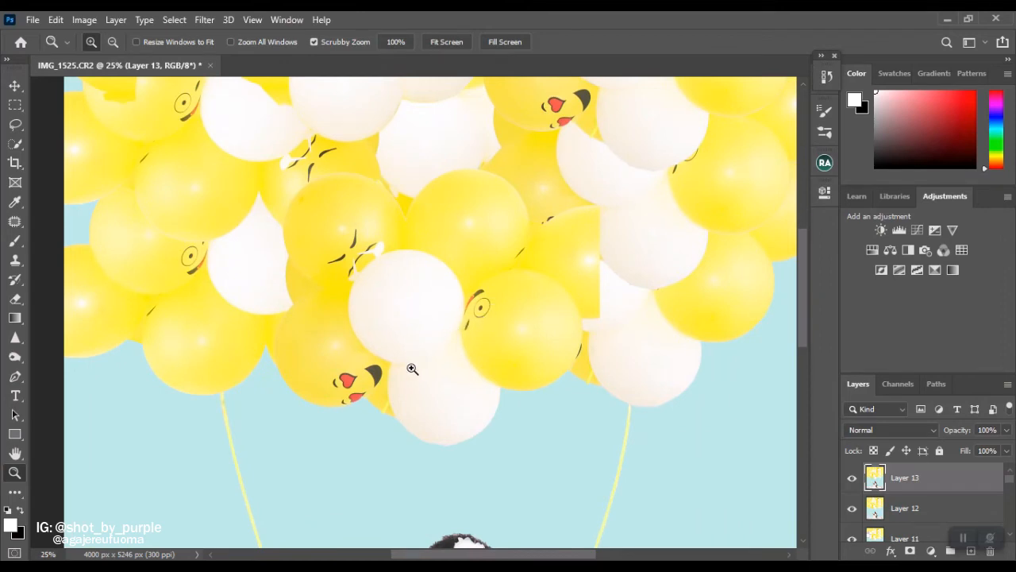
{"action": "key", "text": "l"}
{"action": "mouse_move", "coordinate": [348, 373]}
{"action": "left_mouse_down"}
{"action": "mouse_move", "coordinate": [328, 381]}
{"action": "mouse_move", "coordinate": [343, 401]}
{"action": "left_mouse_up"}
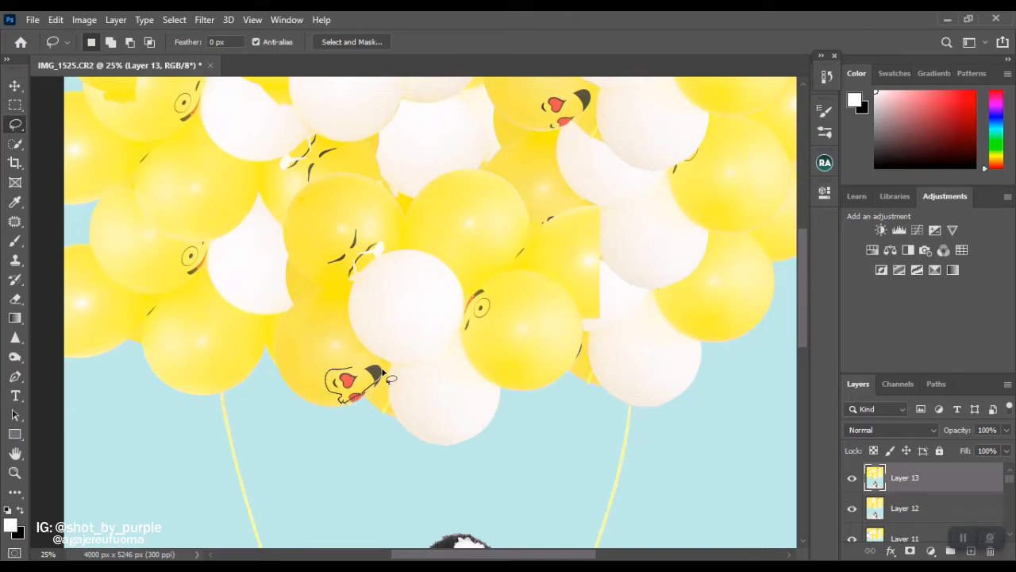
{"action": "key", "text": "shift"}
{"action": "key", "text": "shift+BackSpace"}
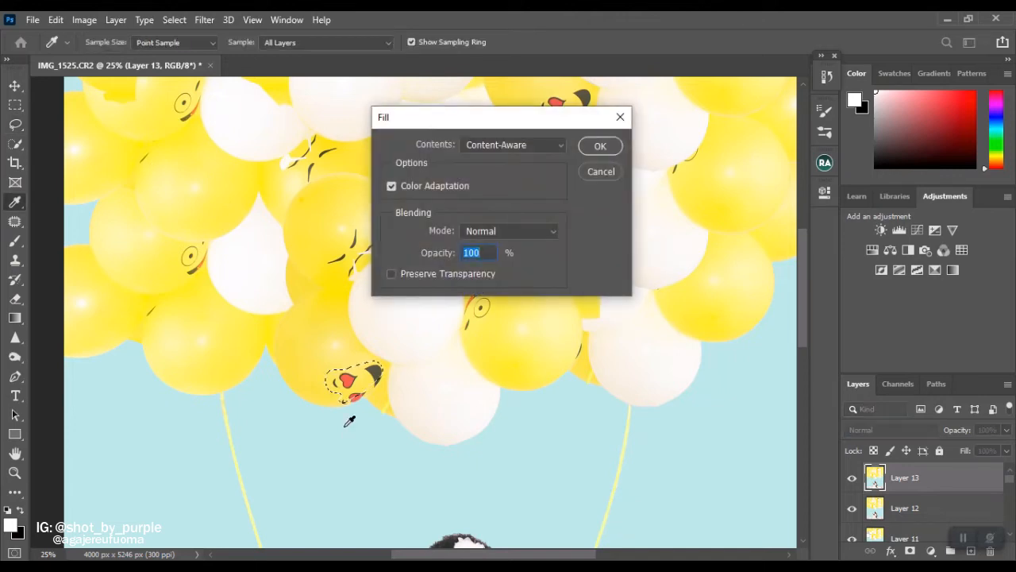
{"action": "key", "text": "Return"}
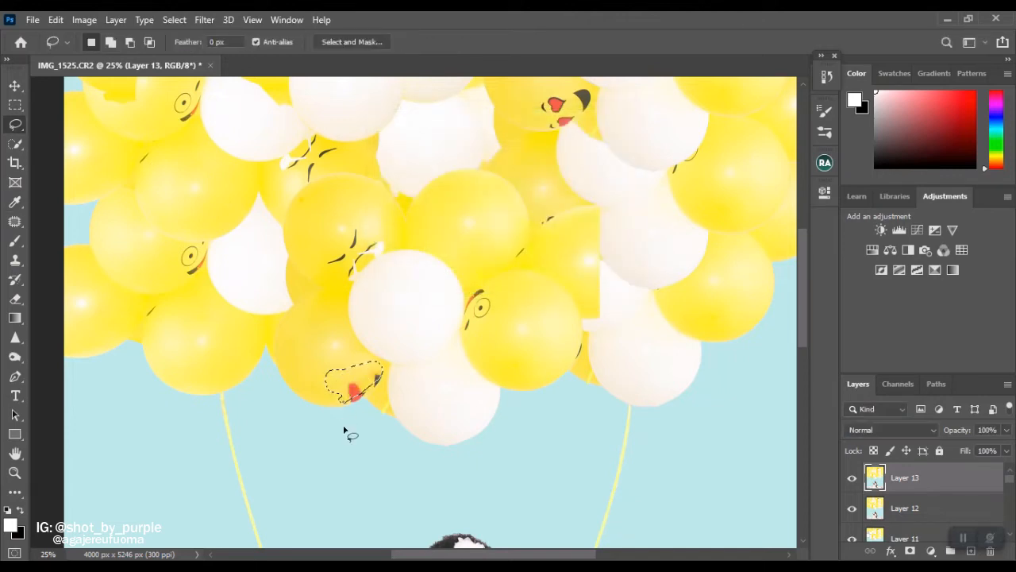
{"action": "key", "text": "ctrl+d"}
Paint over the leftover red heart and dark mouth mark on the lower yellow balloon with the Clone Stamp.
{"action": "key", "text": "z"}
{"action": "left_click", "coordinate": [356, 392]}
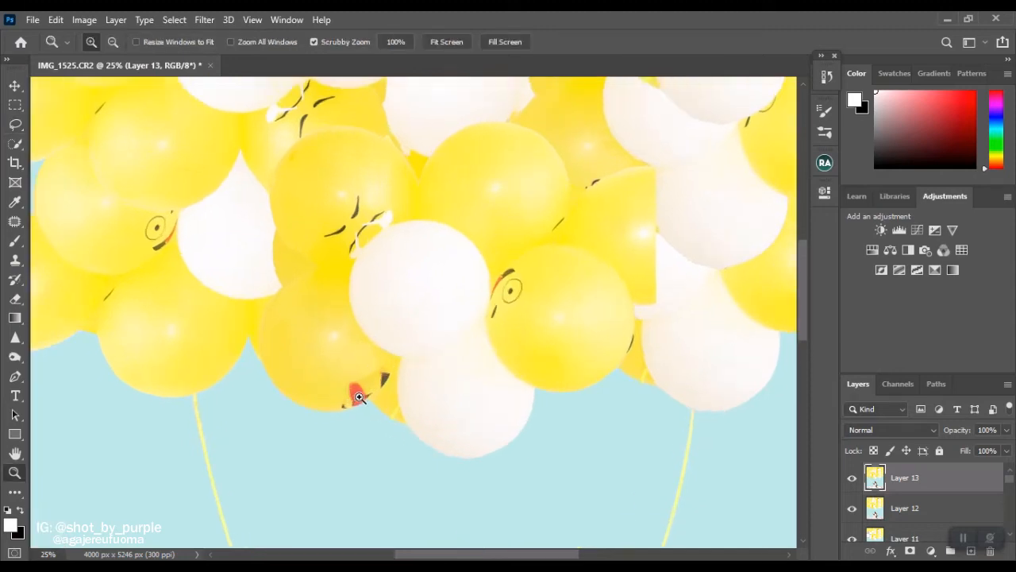
{"action": "left_click", "coordinate": [356, 394]}
{"action": "left_click", "coordinate": [355, 405]}
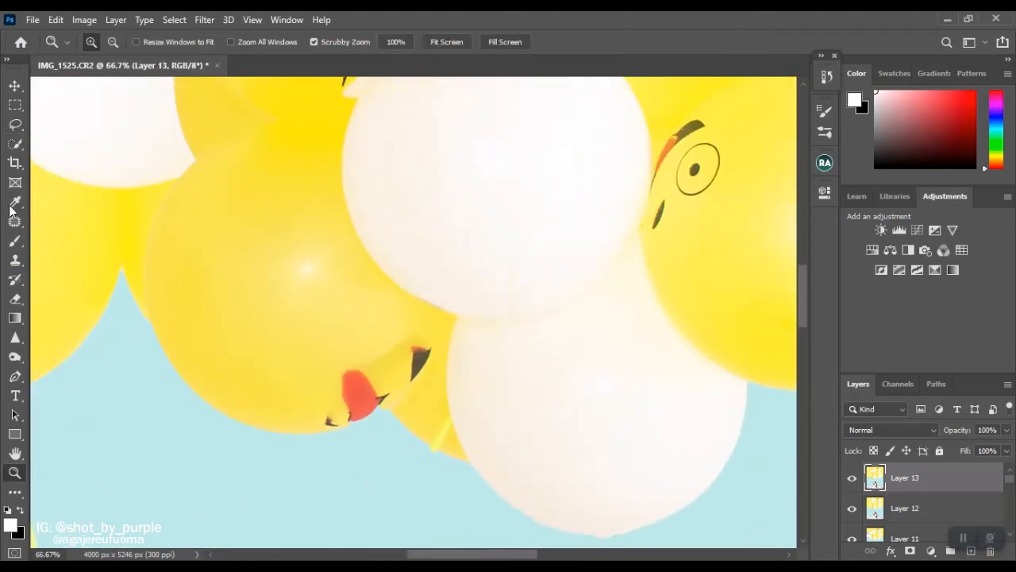
{"action": "left_click", "coordinate": [16, 259]}
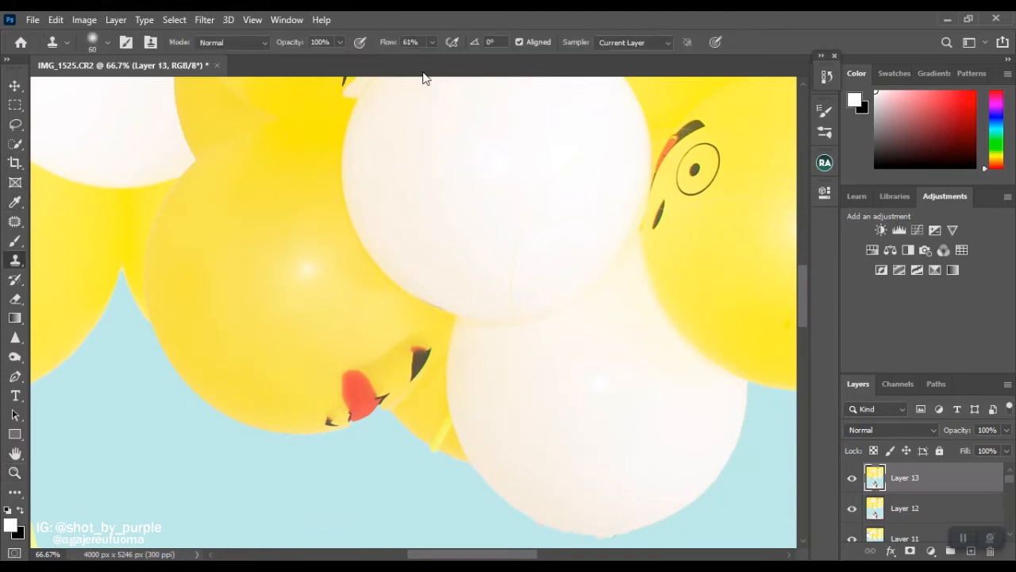
{"action": "left_click", "coordinate": [405, 374], "text": "alt"}
{"action": "mouse_move", "coordinate": [348, 375]}
{"action": "left_mouse_down"}
{"action": "mouse_move", "coordinate": [363, 384]}
{"action": "mouse_move", "coordinate": [345, 389]}
{"action": "mouse_move", "coordinate": [370, 395]}
{"action": "mouse_move", "coordinate": [354, 401]}
{"action": "left_mouse_up"}
{"action": "left_click", "coordinate": [392, 381], "text": "alt"}
{"action": "left_click_drag", "start_coordinate": [418, 349], "coordinate": [410, 373]}
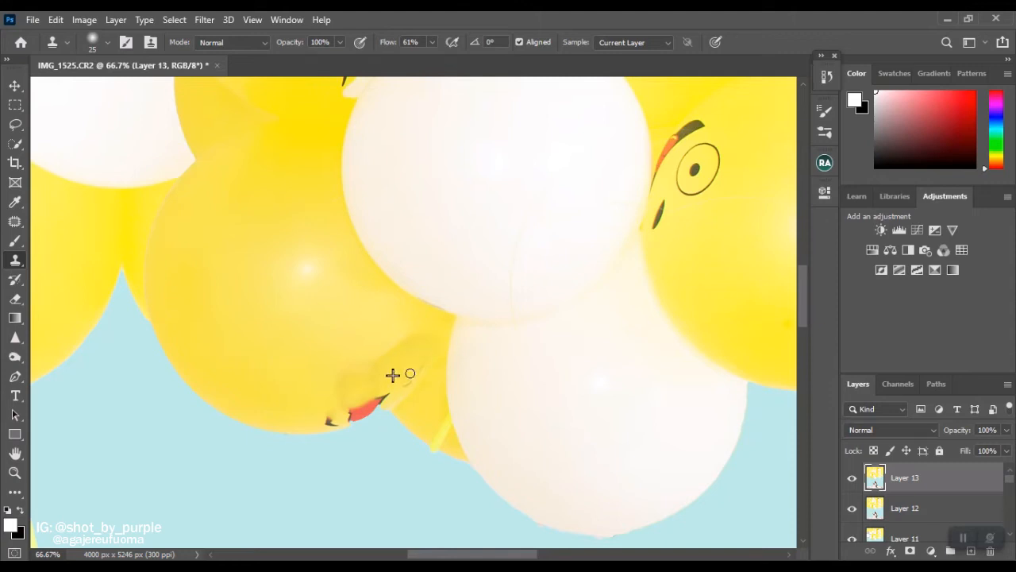
Clone away the remaining red and black marks along that balloon's lower edge using a smaller brush.
{"action": "key", "text": "bracketleft"}
{"action": "key", "text": "bracketleft"}
{"action": "key", "text": "bracketleft"}
{"action": "key", "text": "bracketleft"}
{"action": "mouse_move", "coordinate": [337, 420]}
{"action": "left_mouse_down"}
{"action": "mouse_move", "coordinate": [360, 404]}
{"action": "mouse_move", "coordinate": [361, 415]}
{"action": "left_mouse_up"}
Smooth the retouched area of the lower yellow balloon with the Patch tool and deselect it.
{"action": "key", "text": "j"}
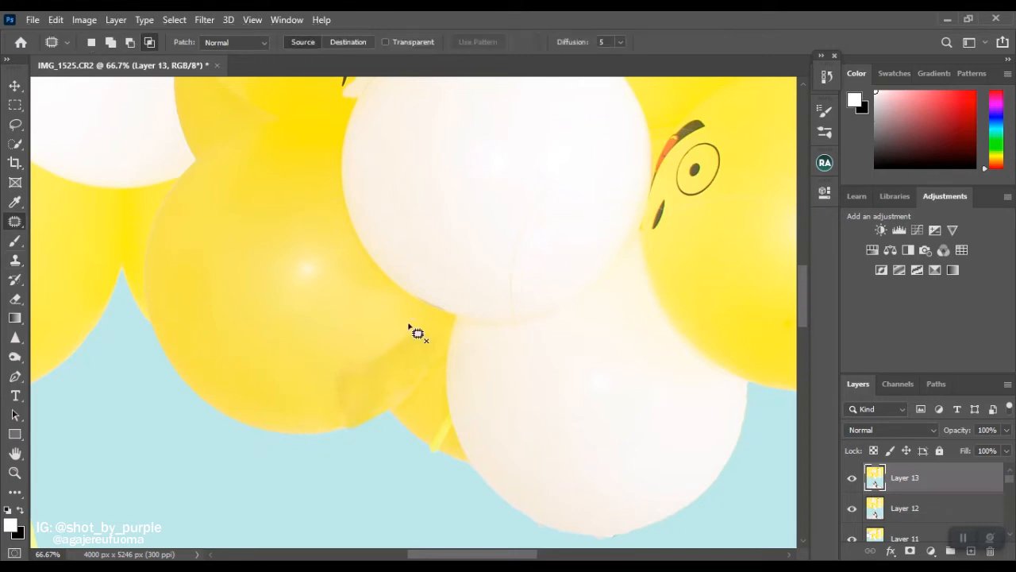
{"action": "mouse_move", "coordinate": [363, 344]}
{"action": "left_mouse_down"}
{"action": "mouse_move", "coordinate": [361, 401]}
{"action": "mouse_move", "coordinate": [375, 359]}
{"action": "left_mouse_up"}
{"action": "key", "text": "ctrl+d"}
{"action": "key", "text": "ctrl+0"}
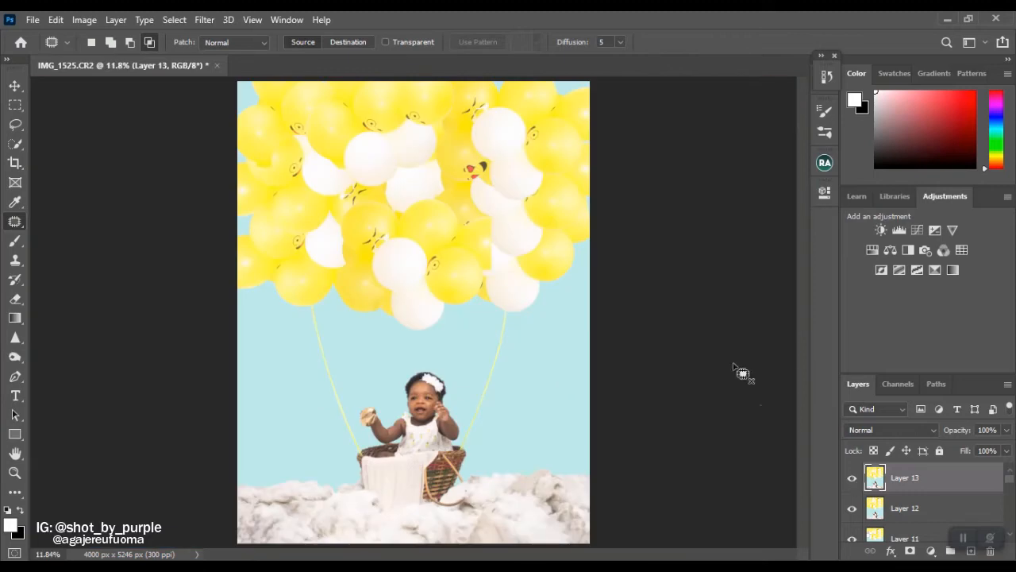
Remove the printed eye from the yellow balloon just right of the central white balloon.
{"action": "key", "text": "ctrl+plus"}
{"action": "key", "text": "ctrl+plus"}
{"action": "key", "text": "ctrl+plus"}
{"action": "mouse_move", "coordinate": [477, 256]}
{"action": "left_mouse_down"}
{"action": "mouse_move", "coordinate": [487, 239]}
{"action": "mouse_move", "coordinate": [480, 251]}
{"action": "left_mouse_up"}
{"action": "mouse_move", "coordinate": [615, 313]}
{"action": "left_mouse_down"}
{"action": "mouse_move", "coordinate": [608, 353]}
{"action": "mouse_move", "coordinate": [617, 314]}
{"action": "left_mouse_up"}
{"action": "key", "text": "Return"}
{"action": "left_click_drag", "start_coordinate": [611, 328], "coordinate": [606, 283]}
{"action": "key", "text": "ctrl+d"}
Patch the squinting-eye marks beside the central white balloon and the heart-eyed face on the balloon farther up and right.
{"action": "left_click_drag", "start_coordinate": [501, 256], "coordinate": [506, 254]}
{"action": "left_click_drag", "start_coordinate": [494, 273], "coordinate": [516, 231]}
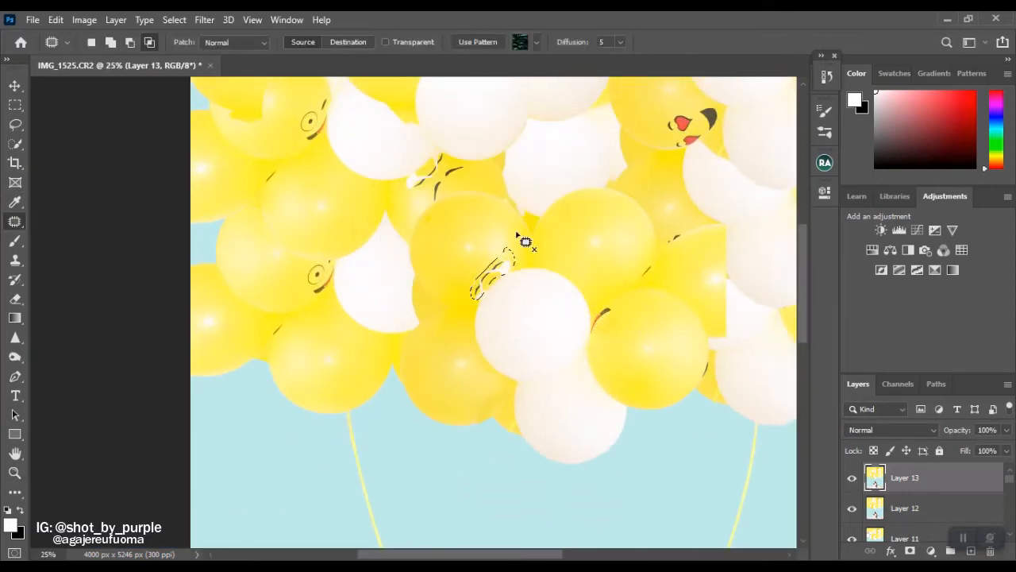
{"action": "key", "text": "ctrl+d"}
{"action": "scroll", "coordinate": [534, 297], "scroll_direction": "up", "scroll_amount": 3}
{"action": "left_click_drag", "start_coordinate": [673, 256], "coordinate": [675, 231]}
{"action": "key", "text": "ctrl+d"}
Select the squinting-eye print on the upper-right yellow balloon and replace it with a Content-Aware fill.
{"action": "left_click_drag", "start_coordinate": [704, 104], "coordinate": [693, 118]}
{"action": "key", "text": "shift+F5"}
{"action": "key", "text": "Return"}
{"action": "key", "text": "ctrl+d"}
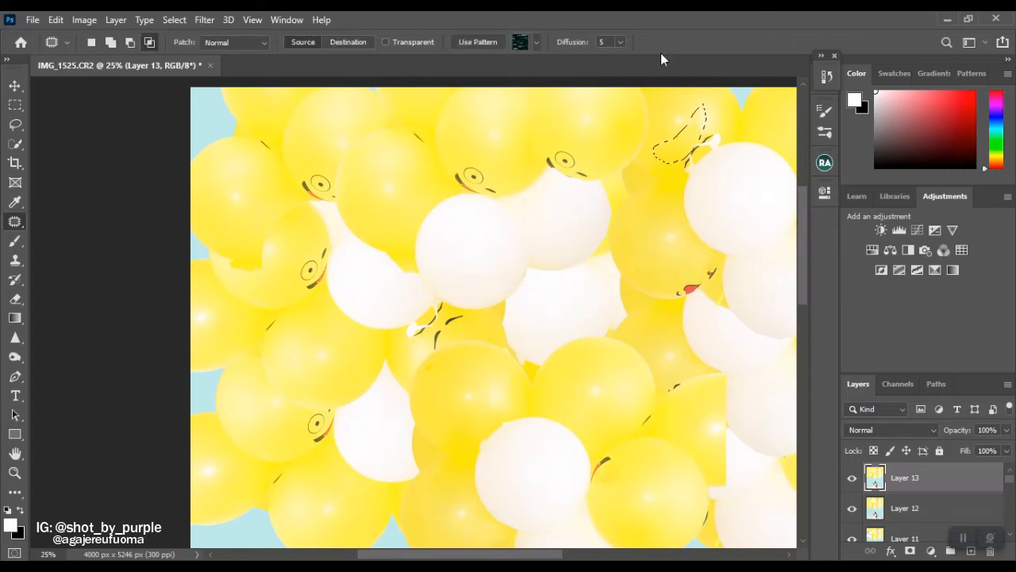
Select the round printed eye on the left yellow balloon, fill it with Content-Aware and deselect.
{"action": "left_click_drag", "start_coordinate": [316, 410], "coordinate": [311, 437]}
{"action": "key", "text": "shift+F5"}
{"action": "key", "text": "Return"}
{"action": "key", "text": "ctrl+0"}
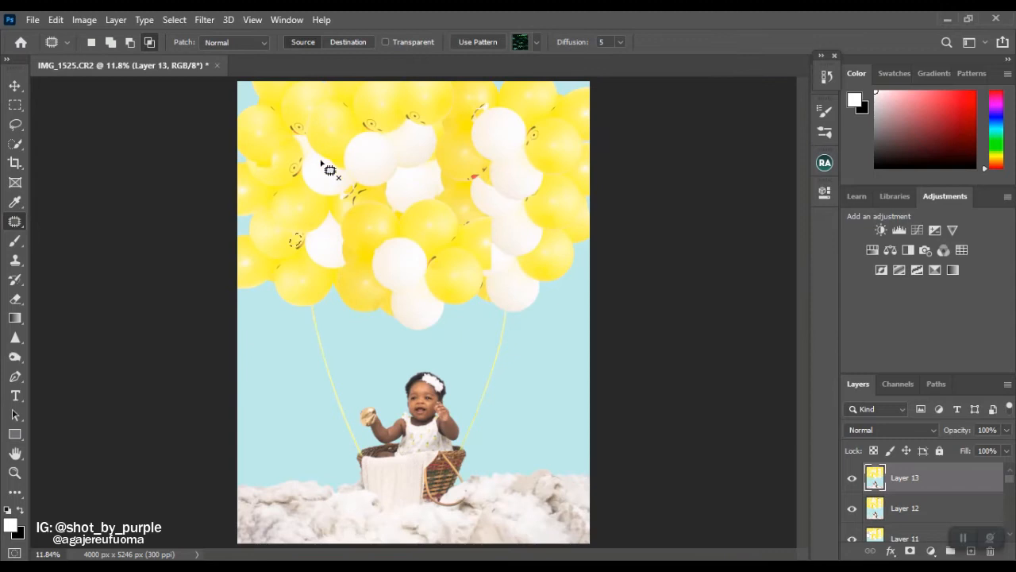
{"action": "left_click", "coordinate": [355, 159], "text": "ctrl"}
{"action": "key", "text": "ctrl+d"}
Clone out the leftover red and black mouth mark on the left yellow balloon with a 9 px brush.
{"action": "left_click", "coordinate": [224, 382], "text": "ctrl"}
{"action": "key", "text": "s"}
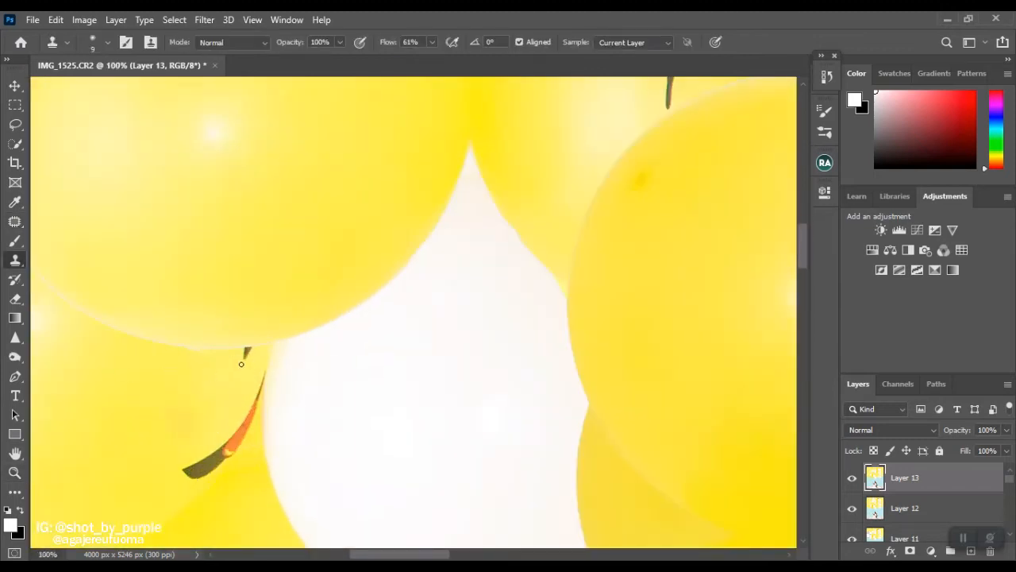
{"action": "mouse_move", "coordinate": [206, 464]}
{"action": "left_mouse_down"}
{"action": "mouse_move", "coordinate": [261, 379]}
{"action": "mouse_move", "coordinate": [223, 458]}
{"action": "left_mouse_up"}
{"action": "left_click", "coordinate": [211, 434], "text": "alt"}
{"action": "key", "text": "ctrl+0"}
Patch the remaining printed marks on the neighbouring yellow balloons on the left side of the canopy.
{"action": "left_click", "coordinate": [290, 259], "text": "ctrl"}
{"action": "left_click", "coordinate": [290, 258], "text": "ctrl"}
{"action": "key", "text": "j"}
{"action": "mouse_move", "coordinate": [355, 129]}
{"action": "left_mouse_down"}
{"action": "mouse_move", "coordinate": [285, 198]}
{"action": "mouse_move", "coordinate": [354, 133]}
{"action": "left_mouse_up"}
{"action": "key", "text": "ctrl+0"}
{"action": "left_click", "coordinate": [368, 474], "text": "ctrl"}
{"action": "mouse_move", "coordinate": [344, 377]}
{"action": "left_mouse_down"}
{"action": "mouse_move", "coordinate": [279, 463]}
{"action": "mouse_move", "coordinate": [346, 378]}
{"action": "left_mouse_up"}
{"action": "left_click_drag", "start_coordinate": [301, 433], "coordinate": [397, 428]}
{"action": "key", "text": "ctrl+d"}
Clean up the jagged overlap edge on the upper-left yellow balloon with the Clone Stamp.
{"action": "scroll", "coordinate": [496, 429], "scroll_direction": "up", "scroll_amount": 6}
{"action": "scroll", "coordinate": [479, 461], "scroll_direction": "left", "scroll_amount": 5}
{"action": "key", "text": "s"}
{"action": "mouse_move", "coordinate": [197, 238]}
{"action": "left_mouse_down"}
{"action": "mouse_move", "coordinate": [234, 265]}
{"action": "mouse_move", "coordinate": [215, 232]}
{"action": "mouse_move", "coordinate": [246, 267]}
{"action": "mouse_move", "coordinate": [244, 256]}
{"action": "mouse_move", "coordinate": [246, 284]}
{"action": "mouse_move", "coordinate": [263, 294]}
{"action": "mouse_move", "coordinate": [261, 328]}
{"action": "mouse_move", "coordinate": [285, 290]}
{"action": "mouse_move", "coordinate": [262, 265]}
{"action": "left_mouse_up"}
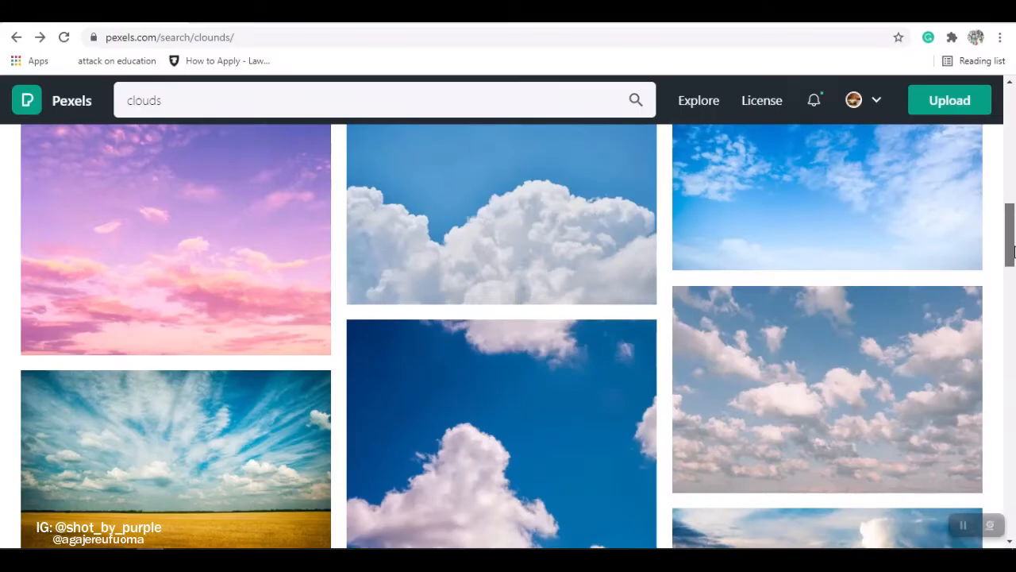
Switch to Pexels in the browser, look through the clouds results and download the photo of white clouds in a blue sky.
{"action": "scroll", "coordinate": [973, 216], "scroll_direction": "down", "scroll_amount": 5}
{"action": "scroll", "coordinate": [974, 216], "scroll_direction": "up", "scroll_amount": 3}
{"action": "left_click_drag", "start_coordinate": [1010, 178], "coordinate": [1012, 482]}
{"action": "left_click_drag", "start_coordinate": [1012, 421], "coordinate": [1011, 432]}
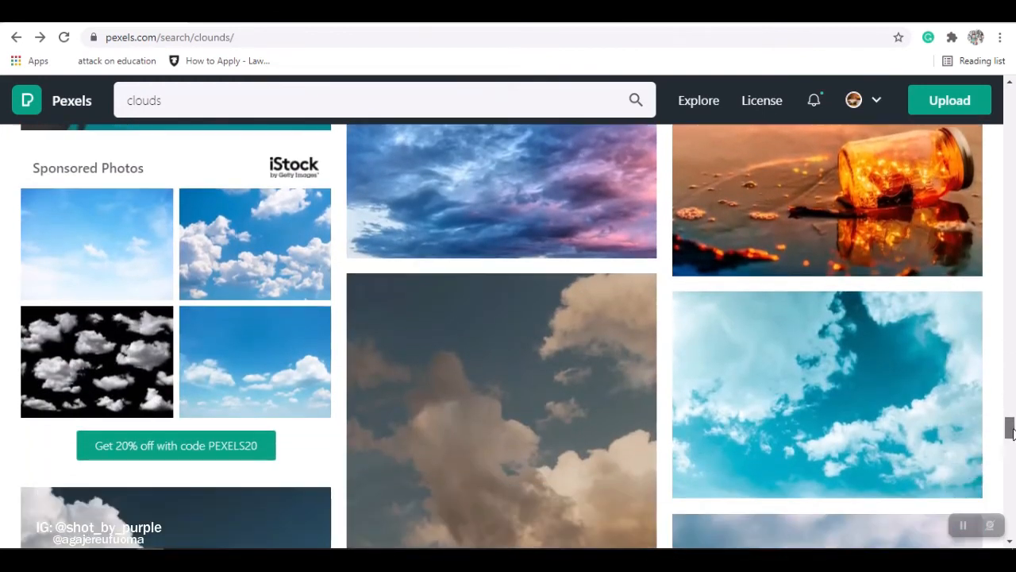
{"action": "left_click", "coordinate": [223, 245]}
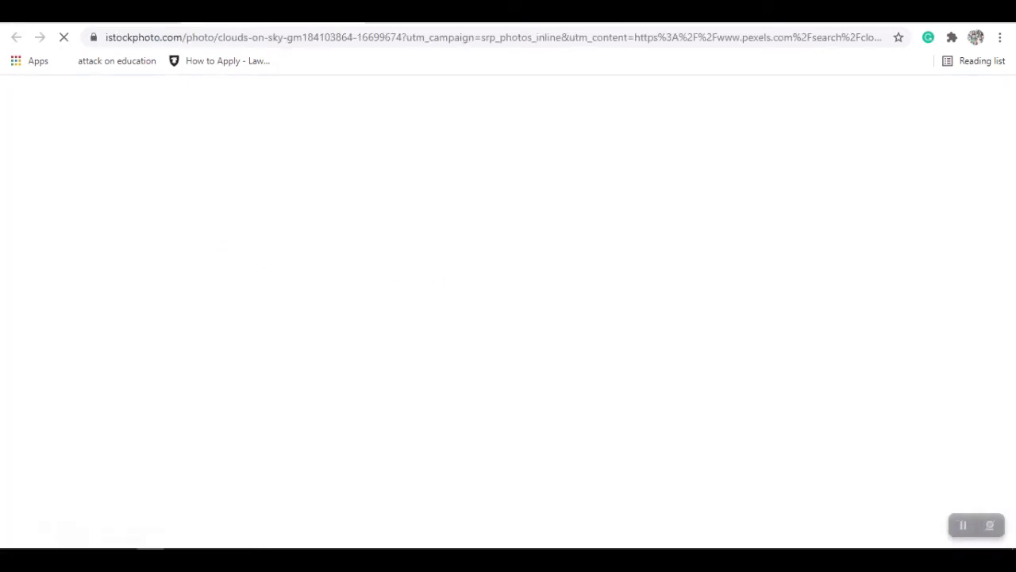
{"action": "left_click", "coordinate": [88, 12]}
{"action": "left_click_drag", "start_coordinate": [1011, 350], "coordinate": [1002, 188]}
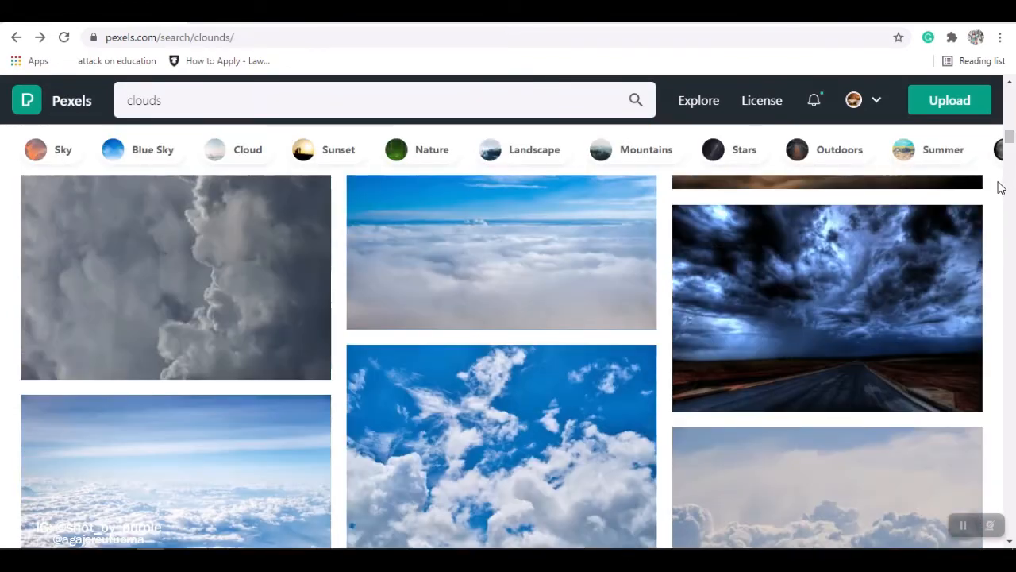
{"action": "left_click", "coordinate": [569, 528]}
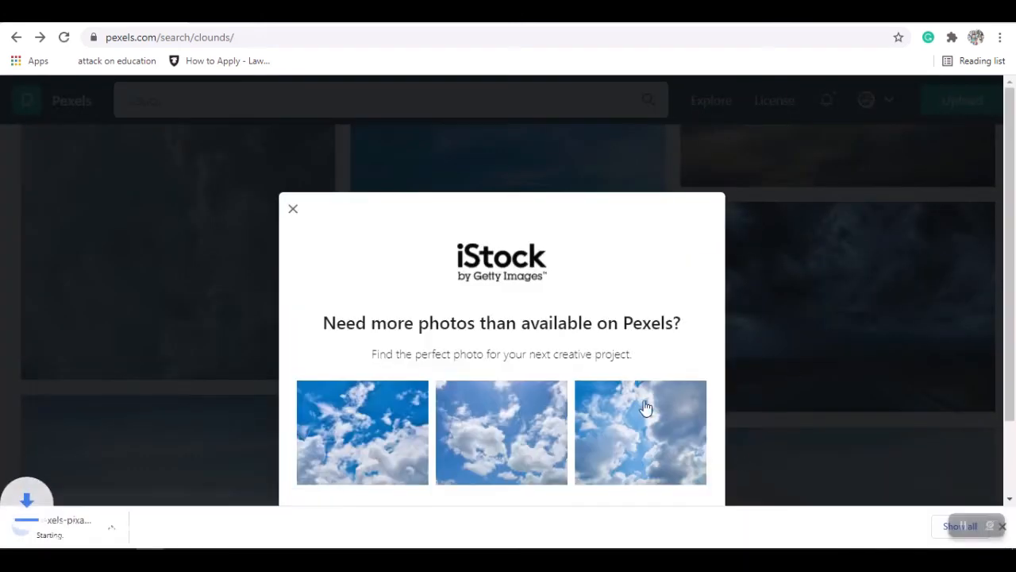
Dismiss the iStock offer, find the portrait photo of white cumulus clouds in a deep blue sky and download it.
{"action": "left_click_drag", "start_coordinate": [1012, 170], "coordinate": [1014, 248]}
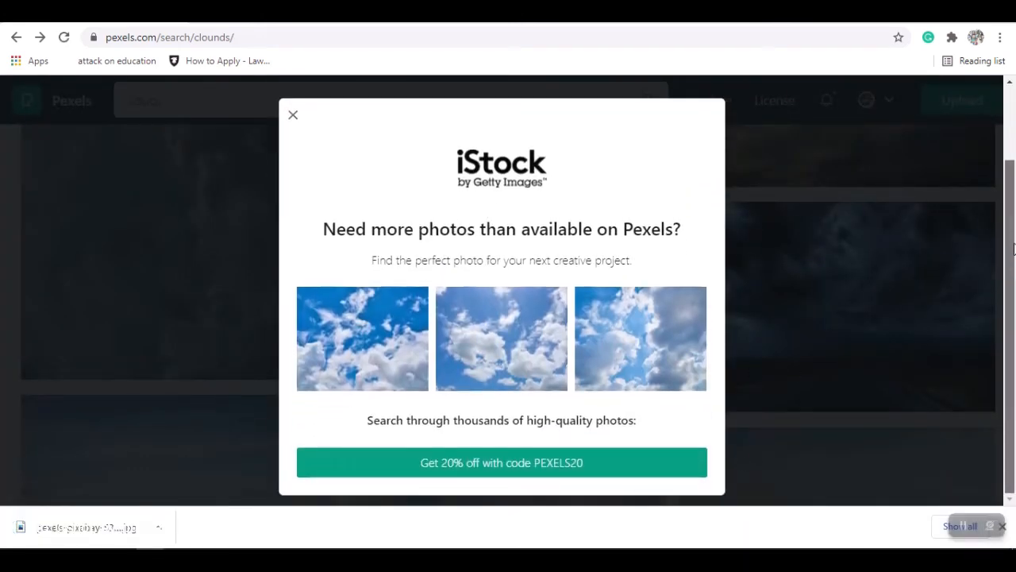
{"action": "scroll", "coordinate": [306, 254], "scroll_direction": "up", "scroll_amount": 2}
{"action": "left_click", "coordinate": [291, 194]}
{"action": "left_click_drag", "start_coordinate": [1010, 133], "coordinate": [1011, 121]}
{"action": "left_click", "coordinate": [509, 439]}
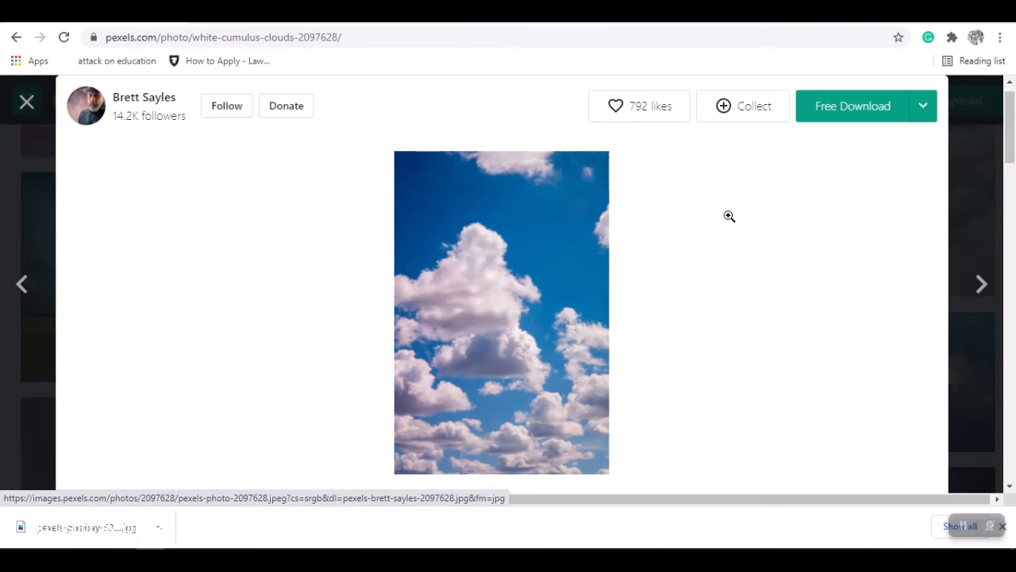
{"action": "left_click", "coordinate": [852, 115]}
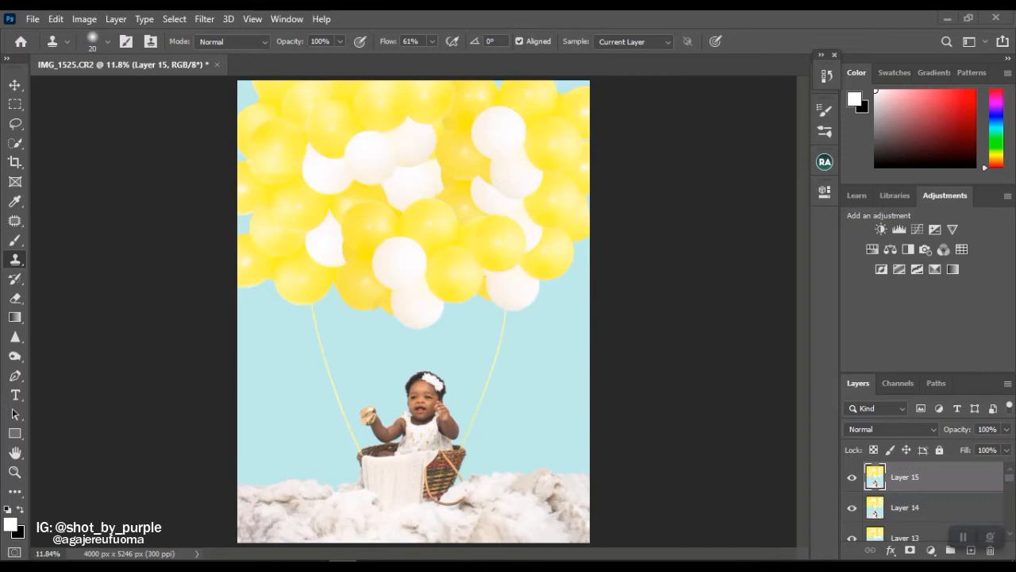
Switch to File Explorer and place the downloaded portrait cloud photo from Downloads into the IMG_1525.CR2 document in Photoshop.
{"action": "left_click", "coordinate": [123, 566]}
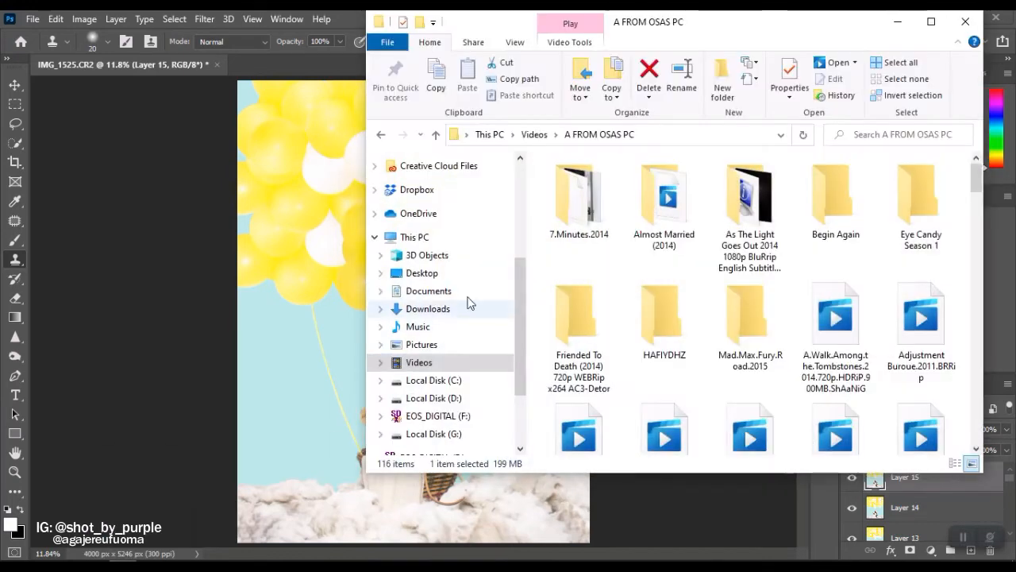
{"action": "scroll", "coordinate": [469, 302], "scroll_direction": "up", "scroll_amount": 4}
{"action": "left_click", "coordinate": [467, 230]}
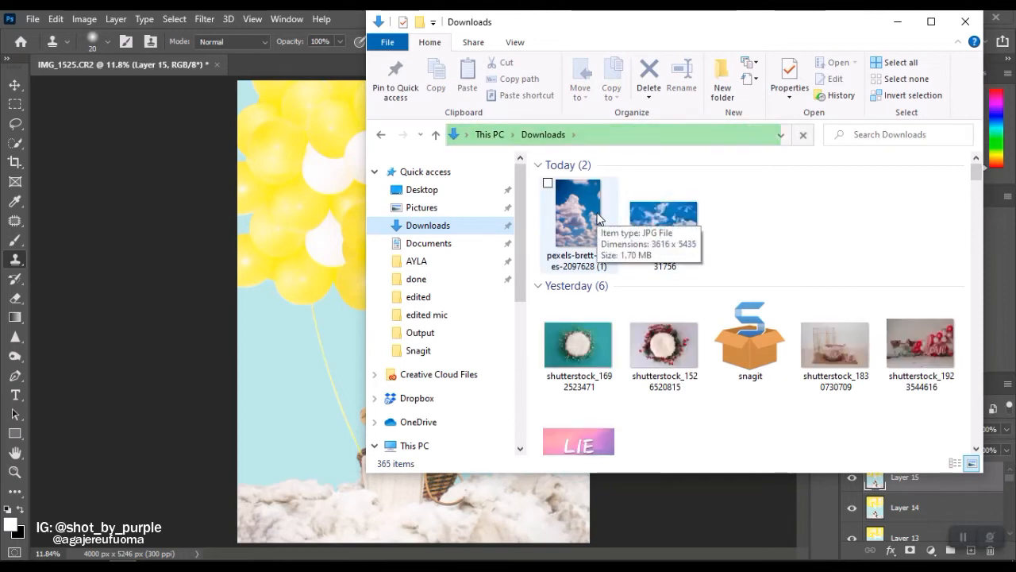
{"action": "left_click_drag", "start_coordinate": [597, 219], "coordinate": [300, 345]}
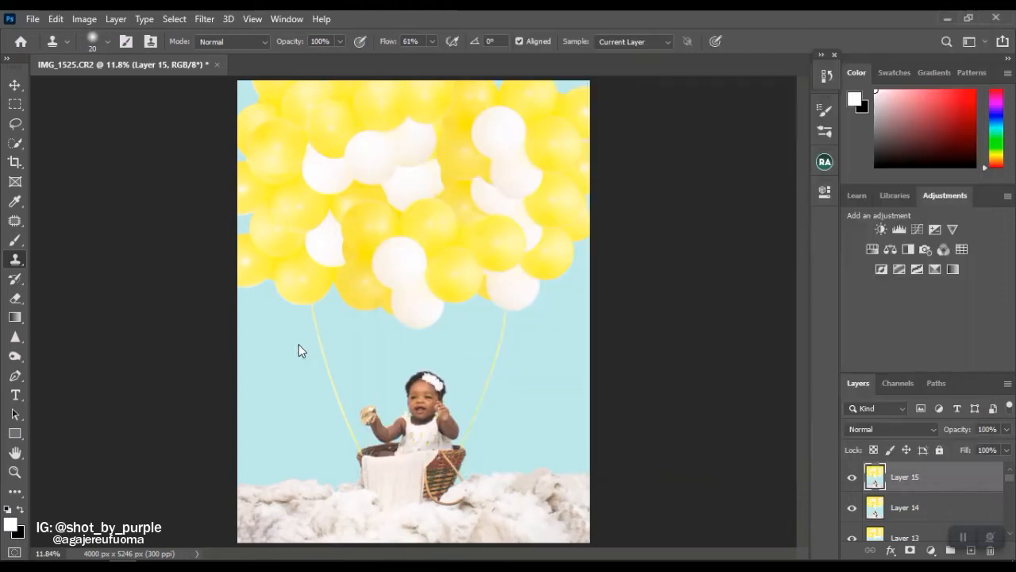
{"action": "left_click_drag", "start_coordinate": [300, 193], "coordinate": [422, 355]}
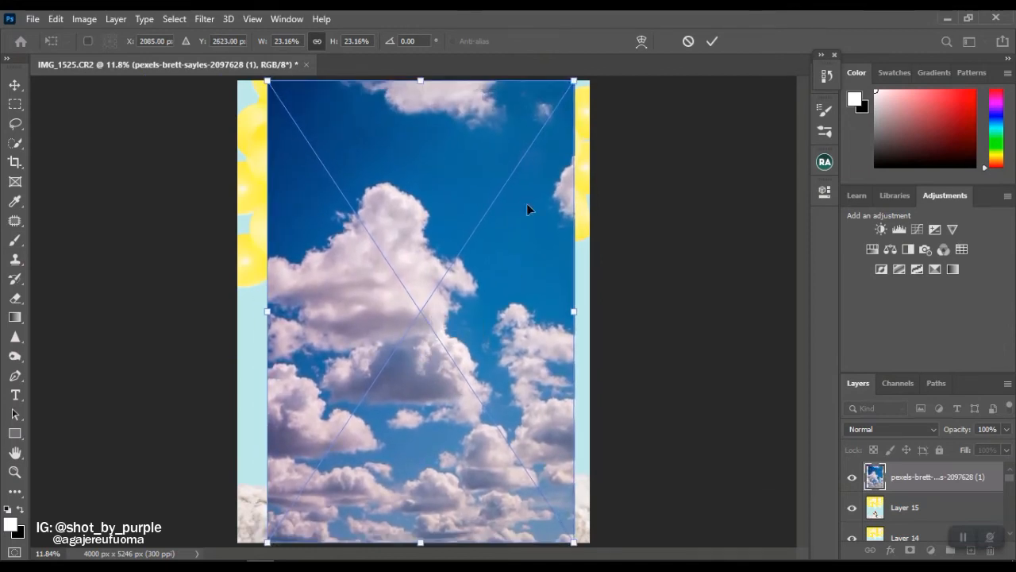
Scale the placed cloud photo to about 27% and position it so that it covers the whole canvas.
{"action": "left_click_drag", "start_coordinate": [577, 82], "coordinate": [594, 52]}
{"action": "left_click_drag", "start_coordinate": [260, 541], "coordinate": [235, 560]}
{"action": "left_click_drag", "start_coordinate": [418, 322], "coordinate": [409, 273]}
{"action": "key", "text": "s"}
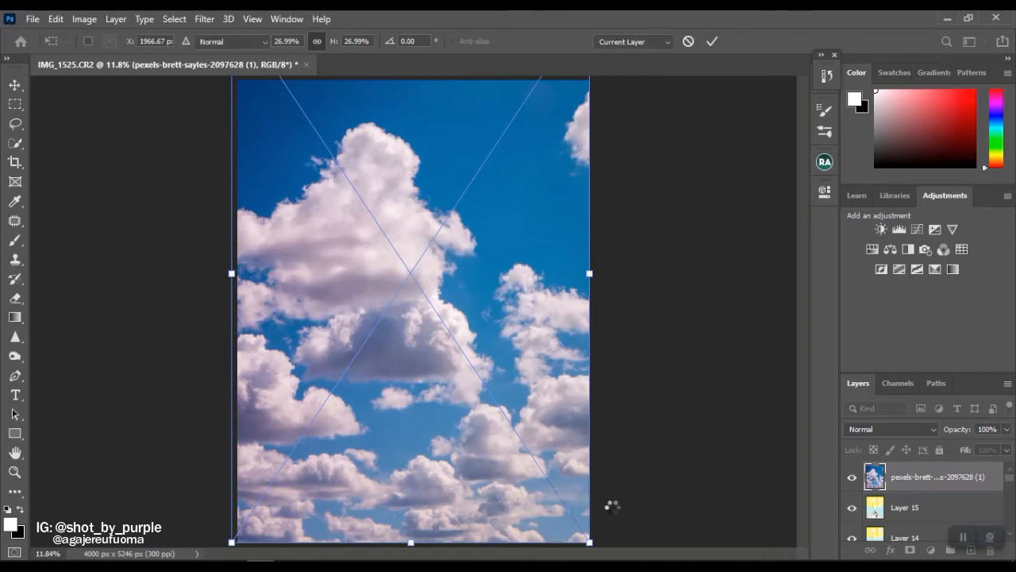
{"action": "left_click", "coordinate": [903, 430]}
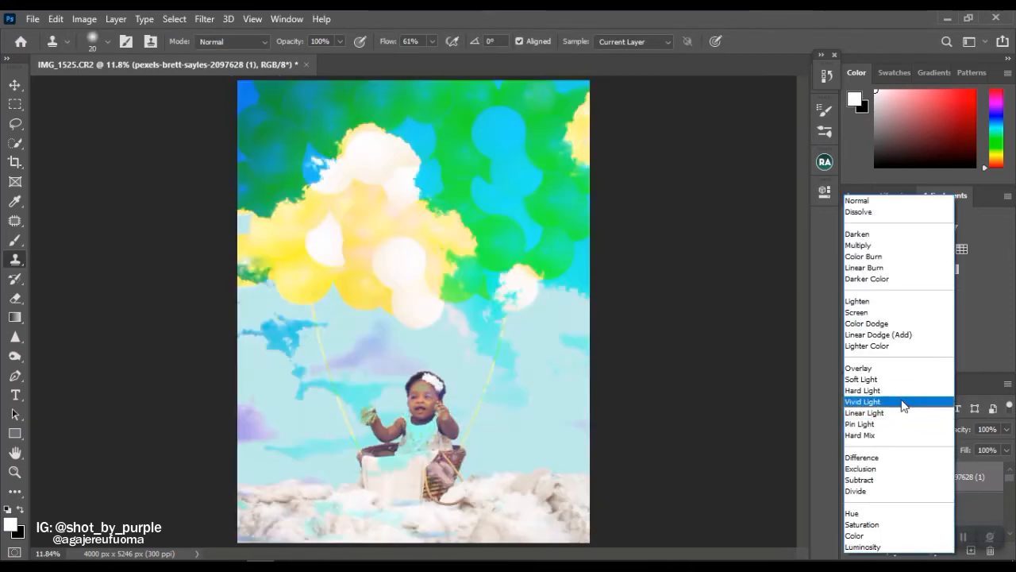
{"action": "left_click", "coordinate": [907, 381]}
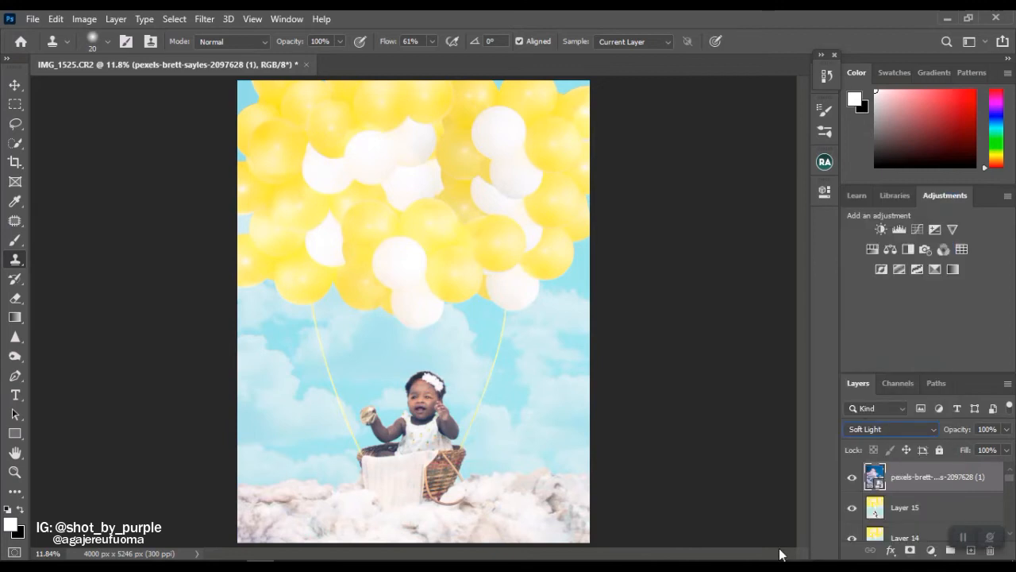
{"action": "left_click", "coordinate": [458, 370]}
{"action": "left_click", "coordinate": [550, 240]}
{"action": "key", "text": "ctrl+z"}
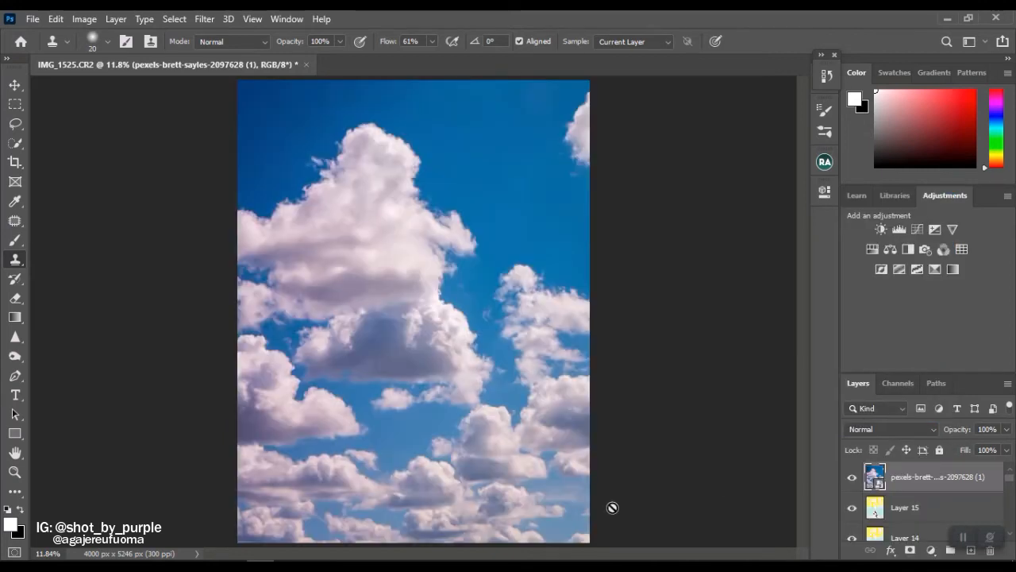
Set the cloud layer's blend mode to Soft Light and keep it as a smart object.
{"action": "left_click", "coordinate": [908, 430]}
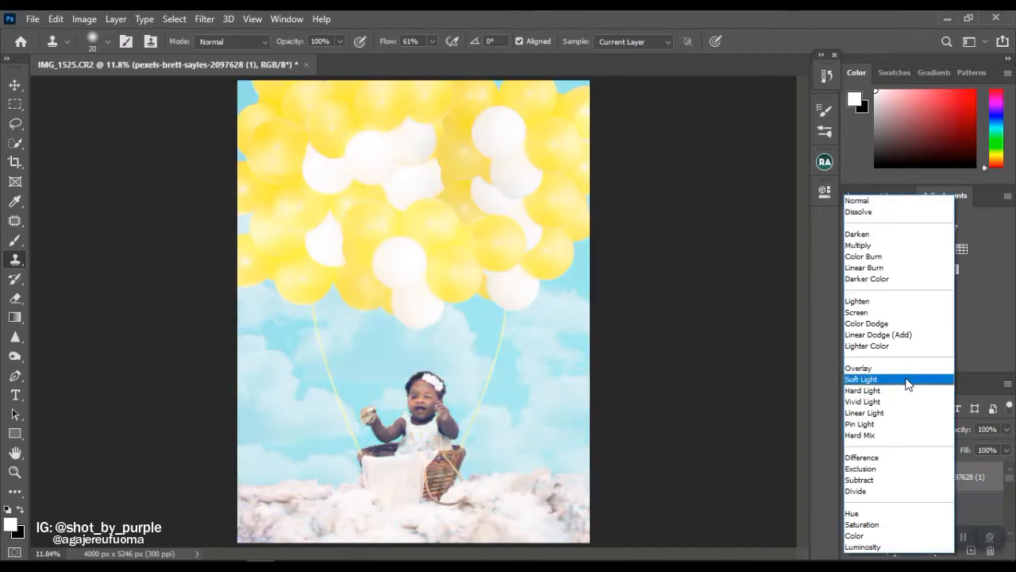
{"action": "left_click", "coordinate": [908, 380]}
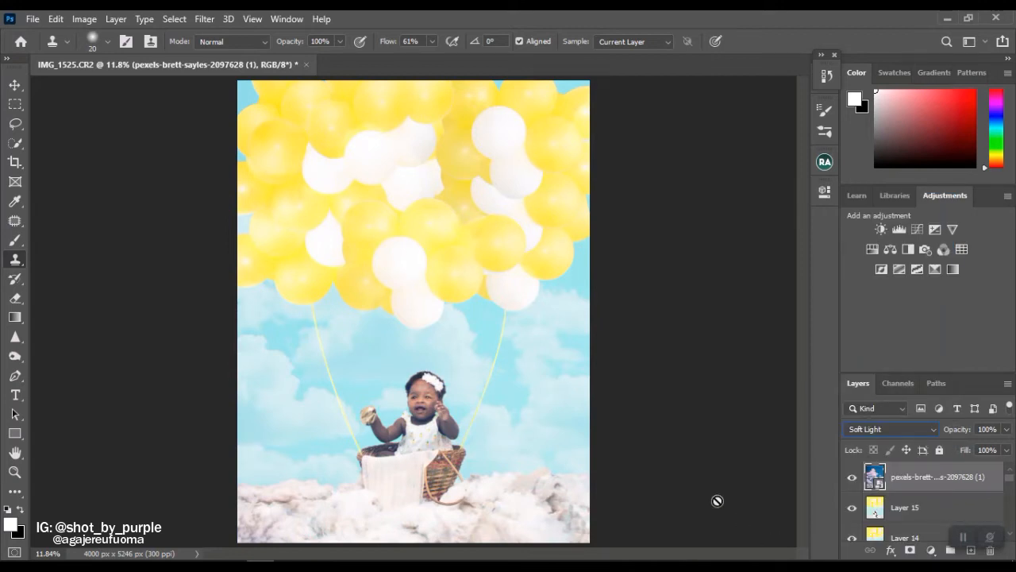
{"action": "left_click", "coordinate": [395, 270]}
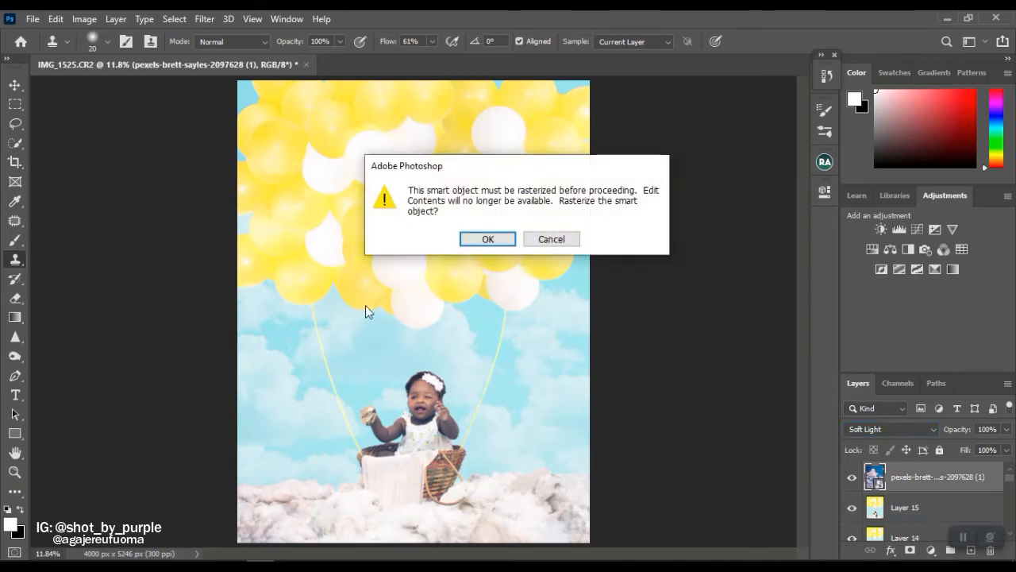
{"action": "left_click", "coordinate": [548, 240]}
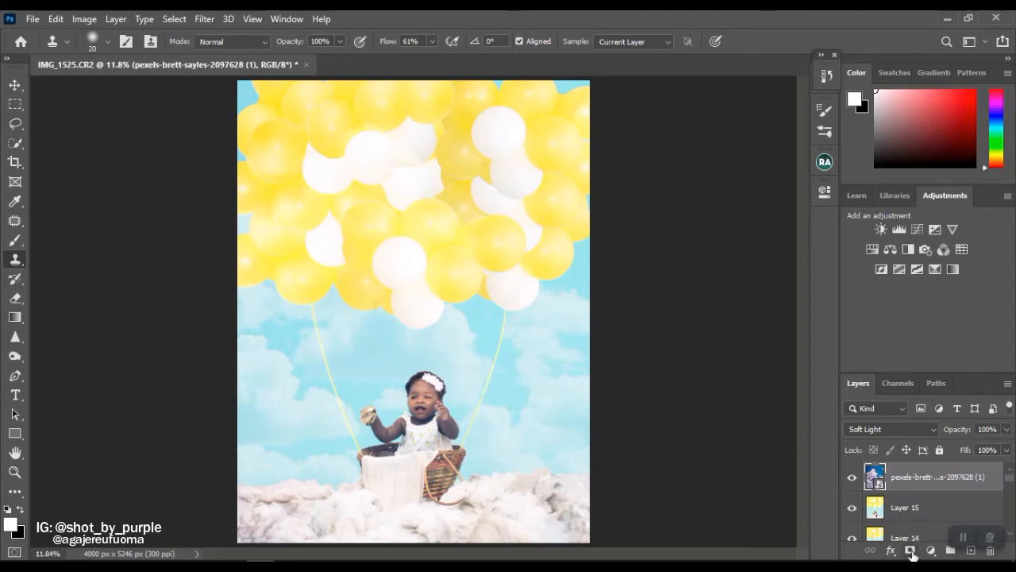
Soften the cloud layer with a Gaussian Blur of 3.8 pixels radius.
{"action": "key", "text": "b"}
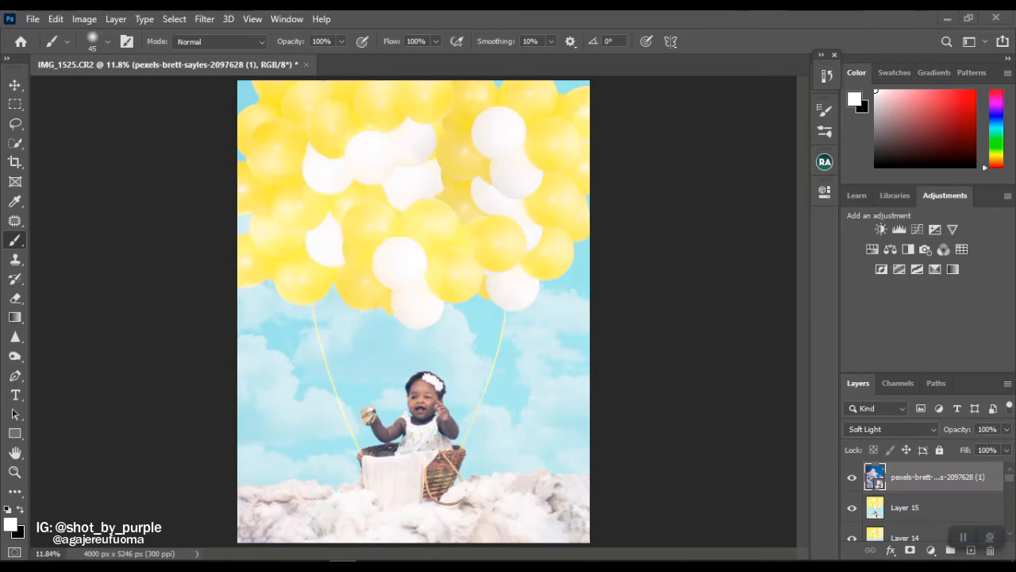
{"action": "left_click", "coordinate": [205, 19]}
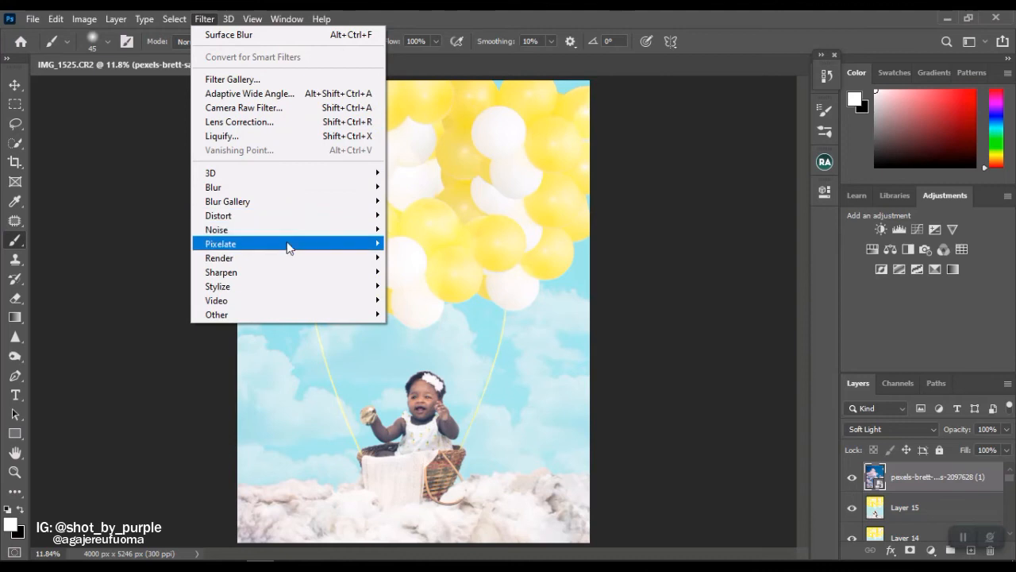
{"action": "mouse_move", "coordinate": [355, 189]}
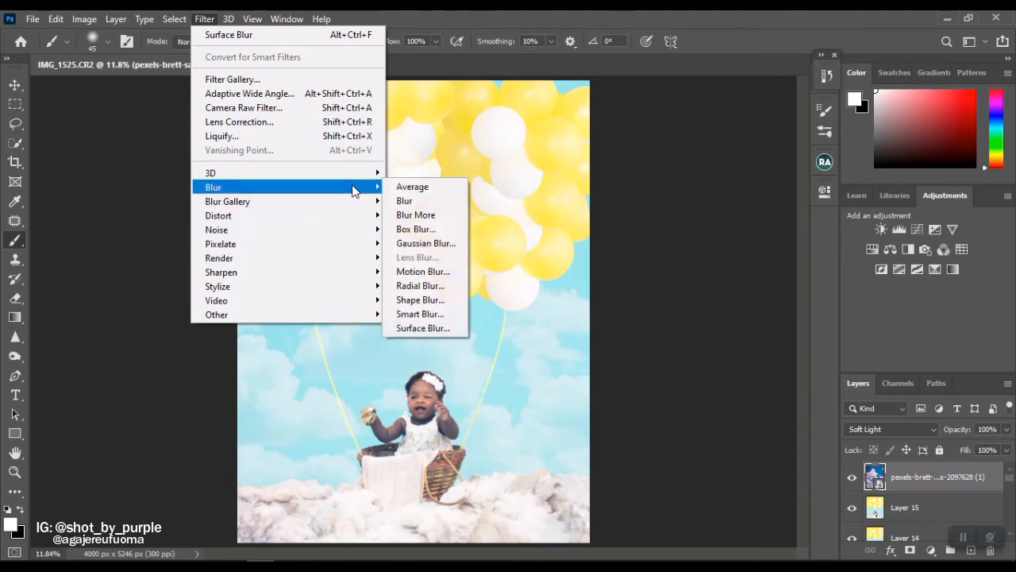
{"action": "left_click", "coordinate": [412, 251]}
{"action": "left_click", "coordinate": [709, 138]}
{"action": "key", "text": "b"}
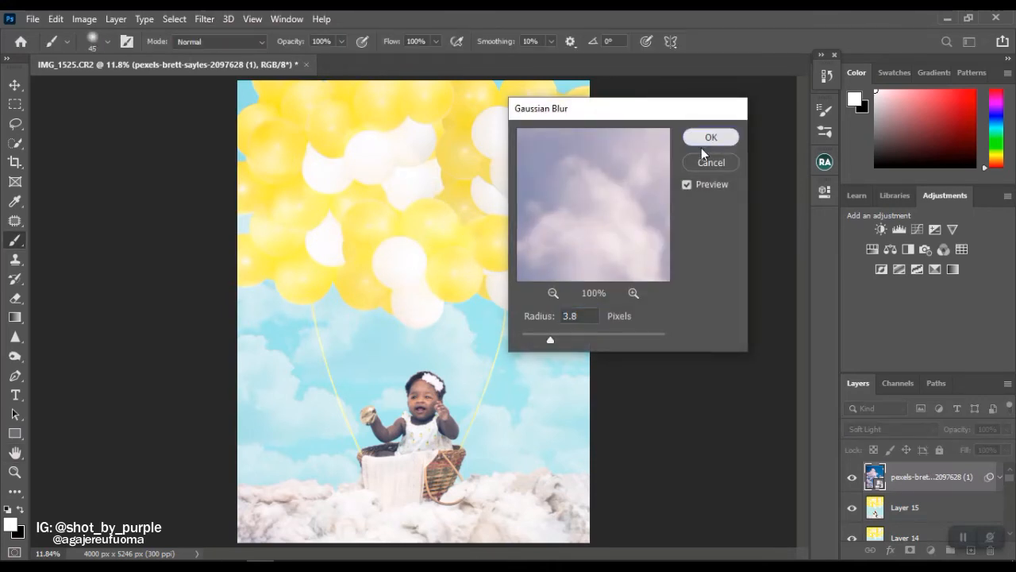
Add a mask to the cloud layer and paint the clouds off the baby, basket and balloons in black, enlarging the brush to 500 px.
{"action": "left_click", "coordinate": [909, 550]}
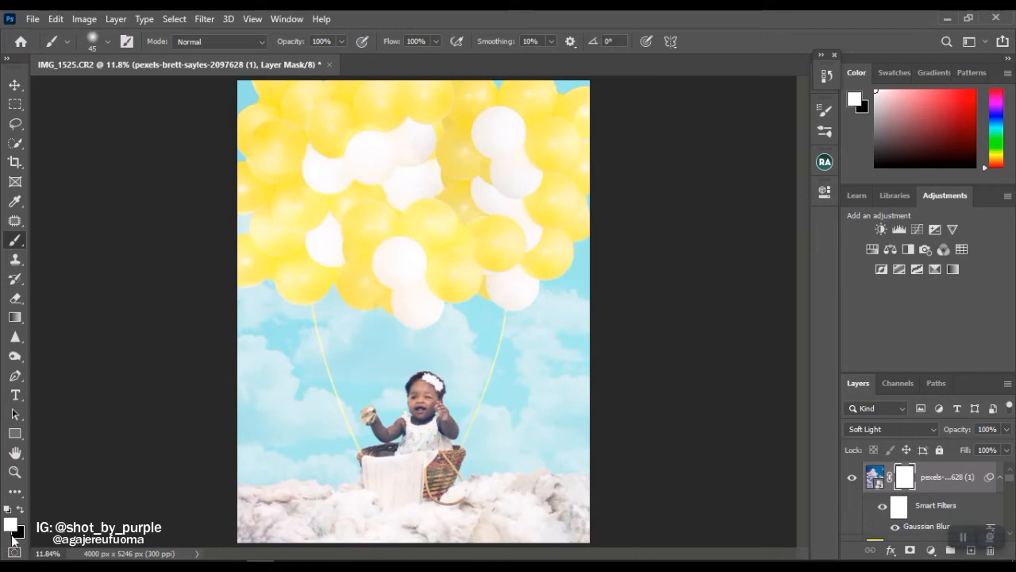
{"action": "key", "text": "x"}
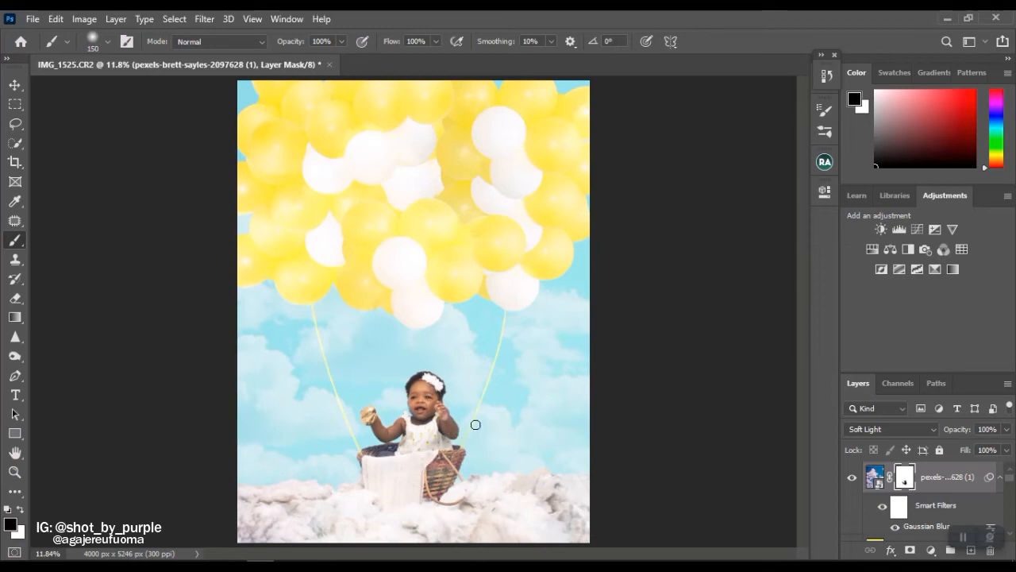
{"action": "key", "text": "bracketright"}
{"action": "key", "text": "bracketright"}
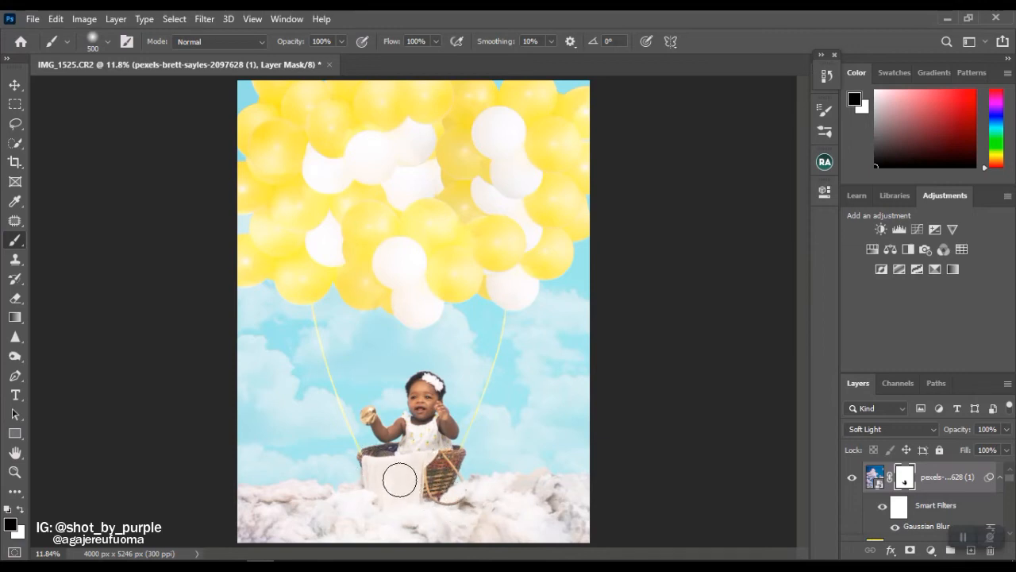
{"action": "left_click_drag", "start_coordinate": [405, 498], "coordinate": [461, 524]}
{"action": "left_click", "coordinate": [853, 481]}
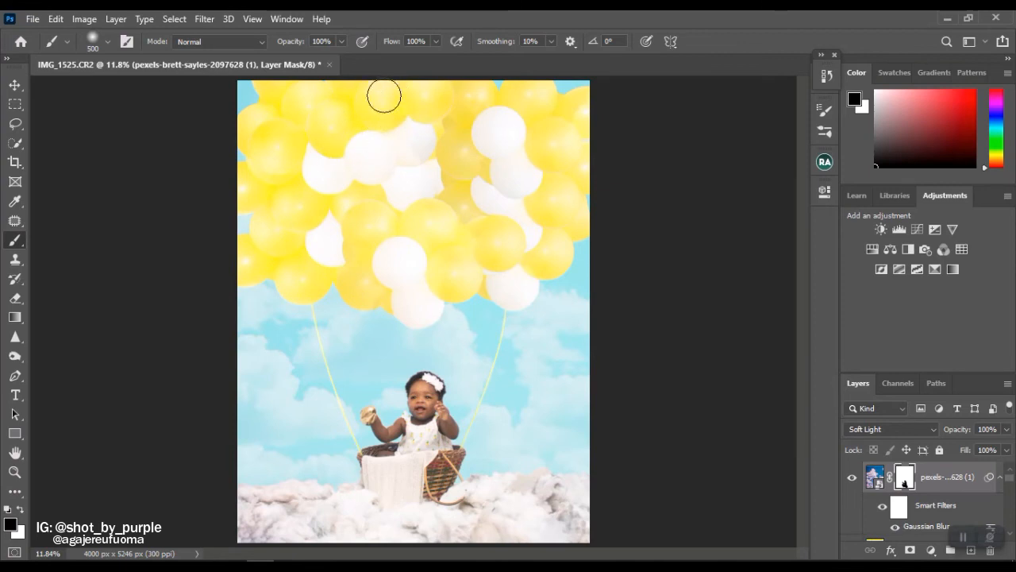
{"action": "left_click_drag", "start_coordinate": [416, 160], "coordinate": [432, 131]}
{"action": "mouse_move", "coordinate": [457, 115]}
{"action": "left_mouse_down"}
{"action": "mouse_move", "coordinate": [441, 96]}
{"action": "mouse_move", "coordinate": [449, 161]}
{"action": "mouse_move", "coordinate": [465, 105]}
{"action": "mouse_move", "coordinate": [459, 161]}
{"action": "left_mouse_up"}
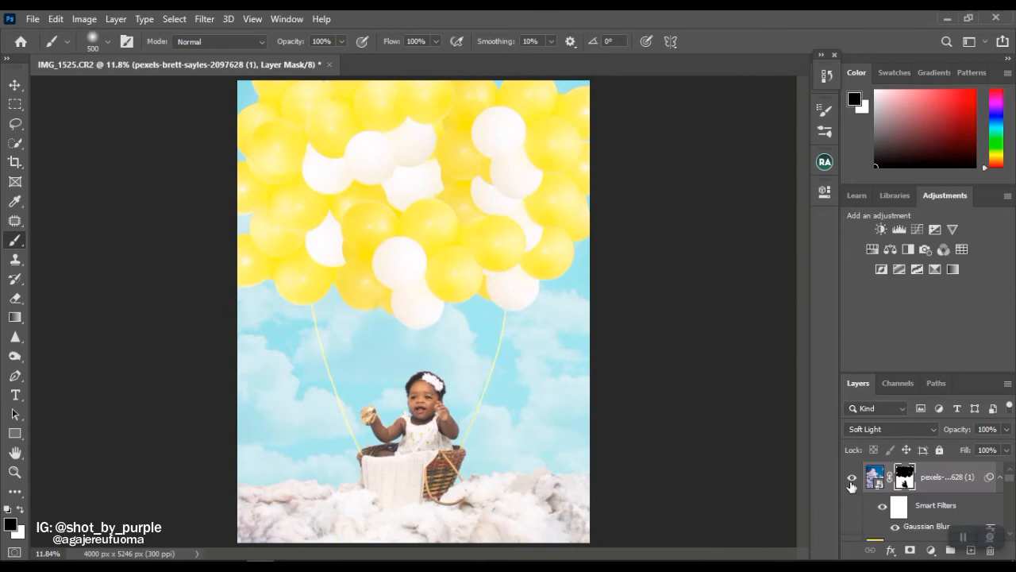
Mask the clouds off the left yellow balloon string with a 20 px black brush, from the basket up to the balloons.
{"action": "key", "text": "z"}
{"action": "left_click_drag", "start_coordinate": [365, 444], "coordinate": [397, 483]}
{"action": "left_click", "coordinate": [397, 483]}
{"action": "key", "text": "b"}
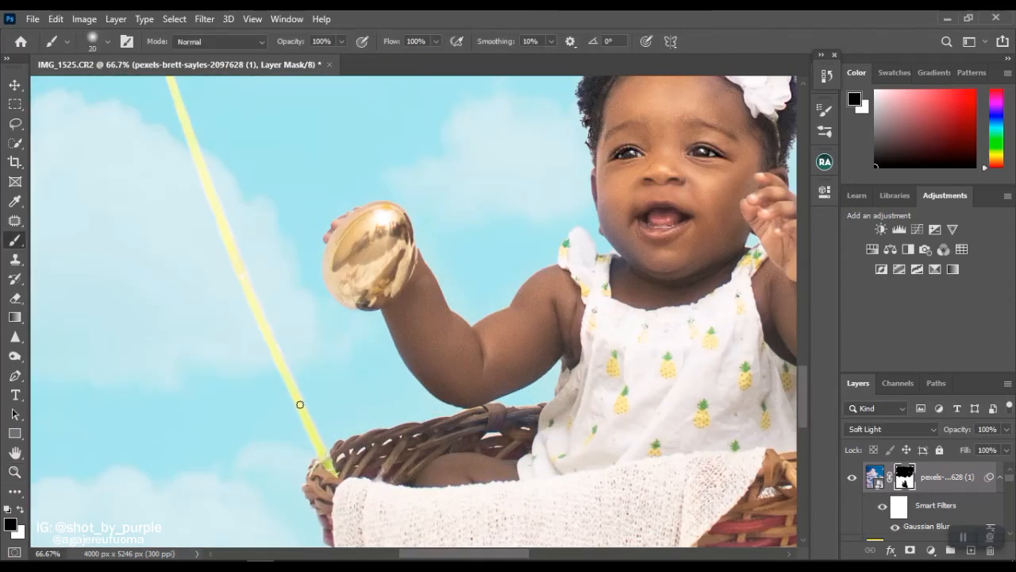
{"action": "scroll", "coordinate": [146, 307], "scroll_direction": "up", "scroll_amount": 5}
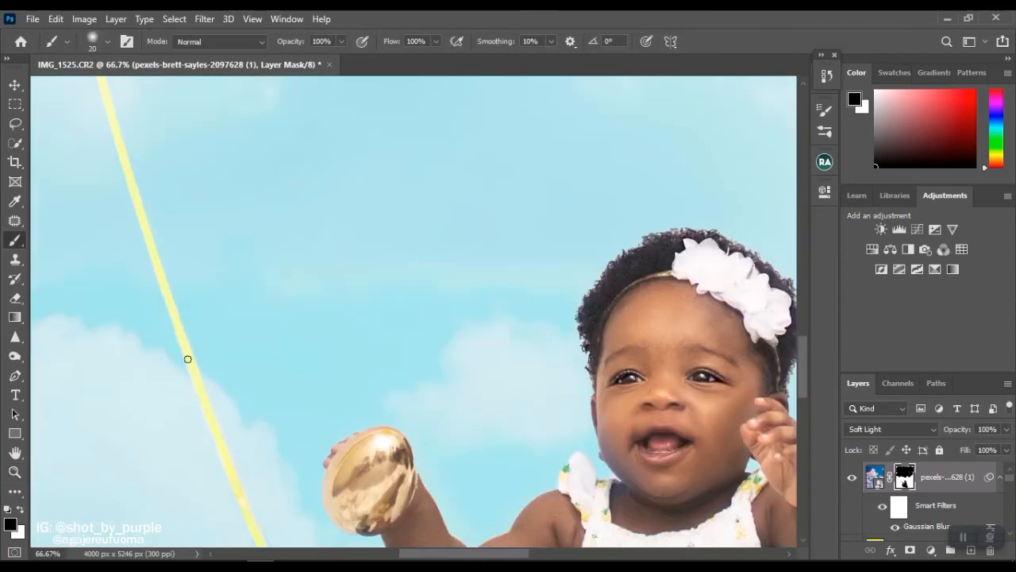
{"action": "scroll", "coordinate": [188, 358], "scroll_direction": "up", "scroll_amount": 5}
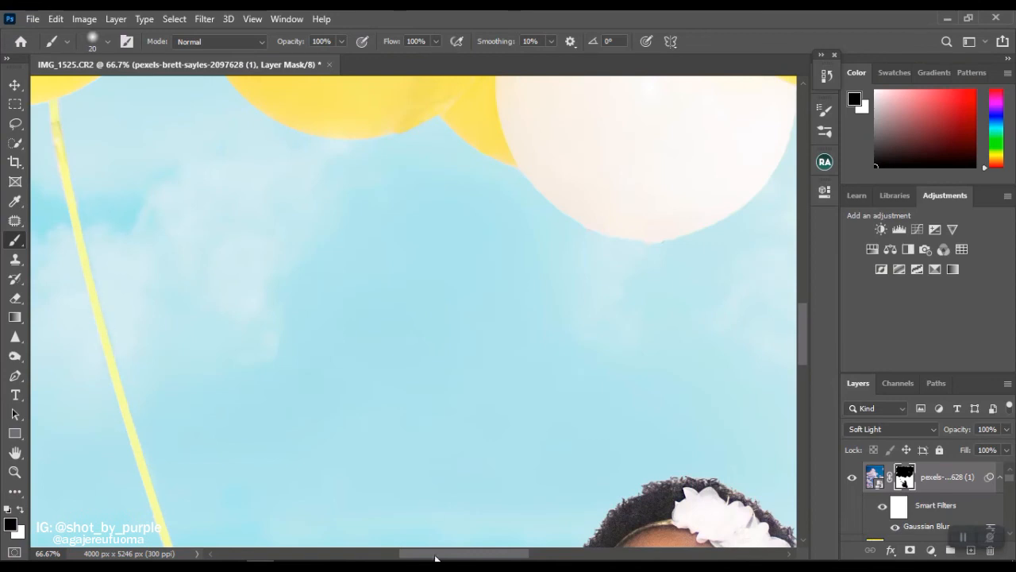
Mask the clouds off the right yellow balloon string with the 20 px brush, from the balloons down to the basket.
{"action": "key", "text": "ctrl+minus"}
{"action": "key", "text": "ctrl+minus"}
{"action": "key", "text": "ctrl+minus"}
{"action": "key", "text": "ctrl+minus"}
{"action": "key", "text": "ctrl+plus"}
{"action": "key", "text": "ctrl+plus"}
{"action": "key", "text": "ctrl+plus"}
{"action": "left_click_drag", "start_coordinate": [526, 554], "coordinate": [600, 556]}
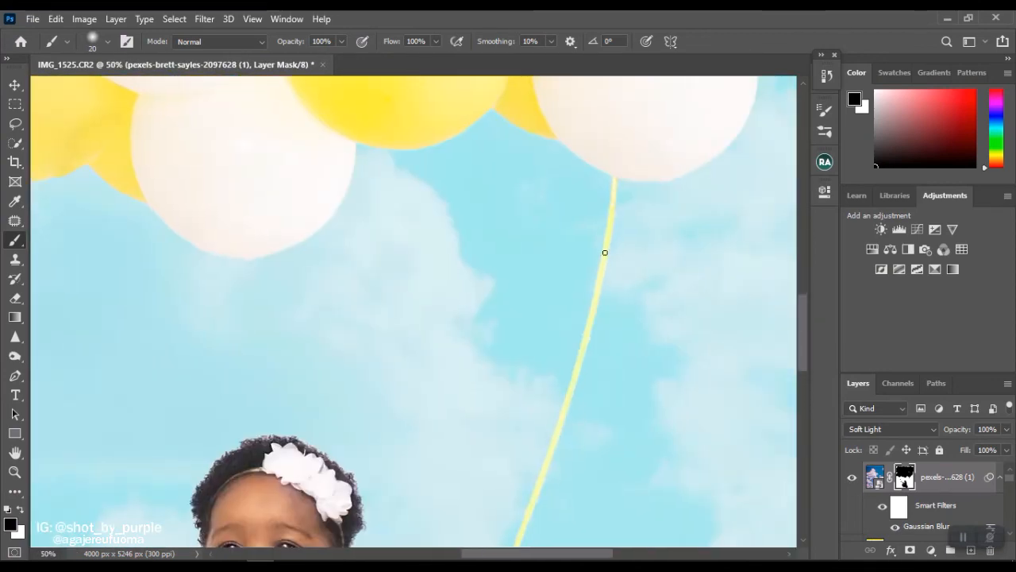
{"action": "scroll", "coordinate": [524, 388], "scroll_direction": "down", "scroll_amount": 5}
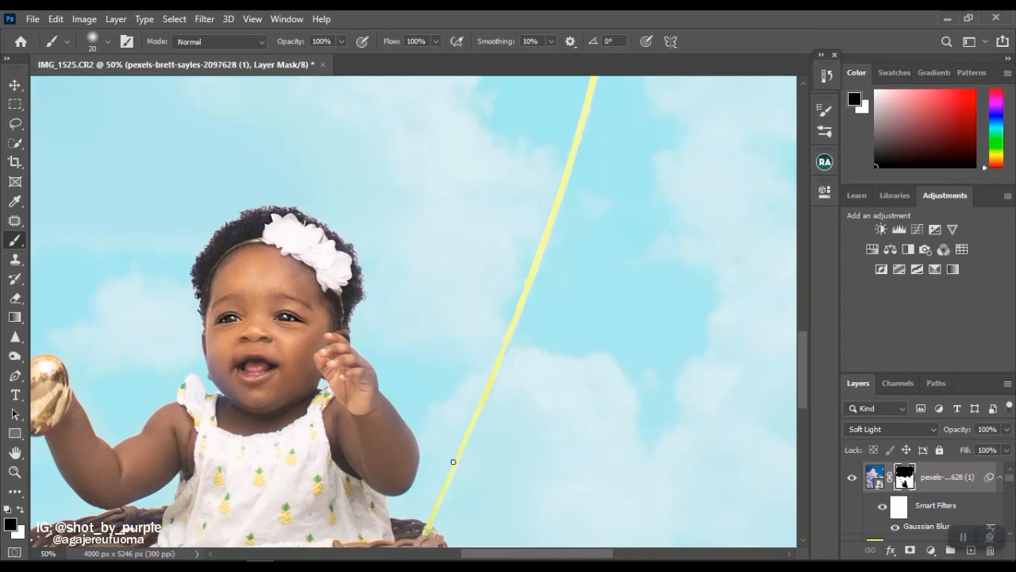
{"action": "key", "text": "ctrl+0"}
{"action": "scroll", "coordinate": [865, 480], "scroll_direction": "down", "scroll_amount": 15}
{"action": "scroll", "coordinate": [853, 520], "scroll_direction": "up", "scroll_amount": 15}
Stamp all visible layers into a new layer, add a Selective Color adjustment above it and test its Black amount.
{"action": "key", "text": "ctrl+alt+shift+e"}
{"action": "left_click", "coordinate": [930, 550]}
{"action": "left_click", "coordinate": [937, 543]}
{"action": "left_click_drag", "start_coordinate": [699, 371], "coordinate": [804, 366]}
{"action": "left_click", "coordinate": [688, 252]}
{"action": "left_click", "coordinate": [684, 354]}
{"action": "left_click", "coordinate": [761, 438]}
{"action": "left_click", "coordinate": [761, 439]}
Go through further color ranges of the Selective Color adjustment and set the Black amount of Neutrals to +3%.
{"action": "left_click", "coordinate": [699, 251]}
{"action": "left_click", "coordinate": [684, 331]}
{"action": "left_click", "coordinate": [715, 251]}
{"action": "left_click", "coordinate": [718, 299]}
{"action": "left_click", "coordinate": [763, 438]}
{"action": "left_click", "coordinate": [763, 437]}
{"action": "left_click", "coordinate": [702, 251]}
{"action": "left_click", "coordinate": [688, 310]}
{"action": "left_click", "coordinate": [698, 251]}
{"action": "left_click", "coordinate": [688, 344]}
{"action": "left_click_drag", "start_coordinate": [698, 371], "coordinate": [701, 373]}
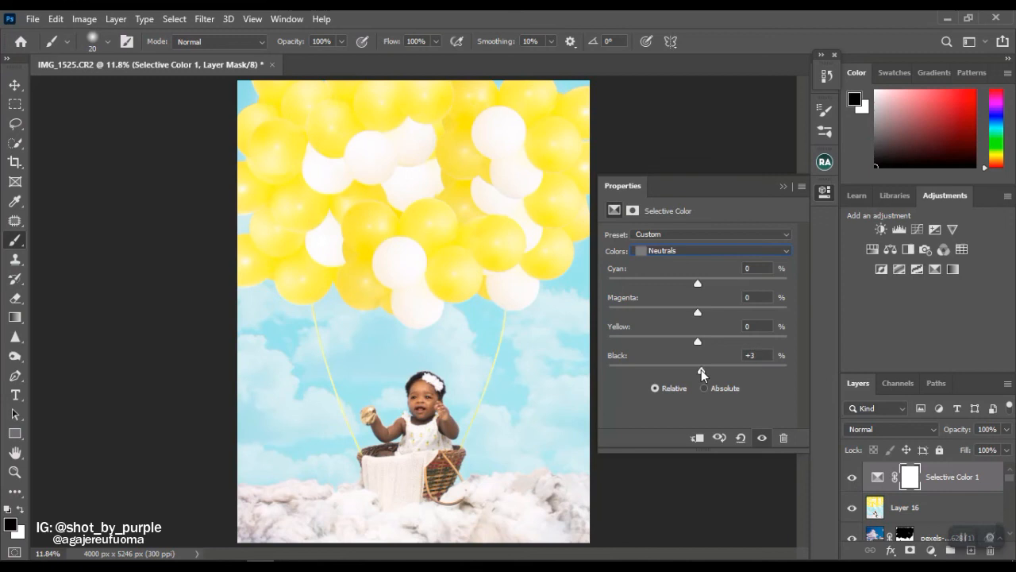
Add a Curves adjustment with the black and white points moved slightly inward, and stamp the visible layers into a new layer.
{"action": "left_click", "coordinate": [931, 550]}
{"action": "left_click", "coordinate": [914, 363]}
{"action": "left_click_drag", "start_coordinate": [805, 294], "coordinate": [805, 358]}
{"action": "left_click_drag", "start_coordinate": [785, 368], "coordinate": [779, 368]}
{"action": "left_click_drag", "start_coordinate": [638, 368], "coordinate": [641, 368]}
{"action": "left_click", "coordinate": [762, 439]}
{"action": "left_click", "coordinate": [761, 438]}
{"action": "key", "text": "ctrl+alt+shift+e"}
{"action": "left_click", "coordinate": [783, 186]}
Compare the finished composite with the original photo by temporarily showing only the Background layer.
{"action": "scroll", "coordinate": [862, 516], "scroll_direction": "down", "scroll_amount": 15}
{"action": "left_click", "coordinate": [852, 527], "text": "alt"}
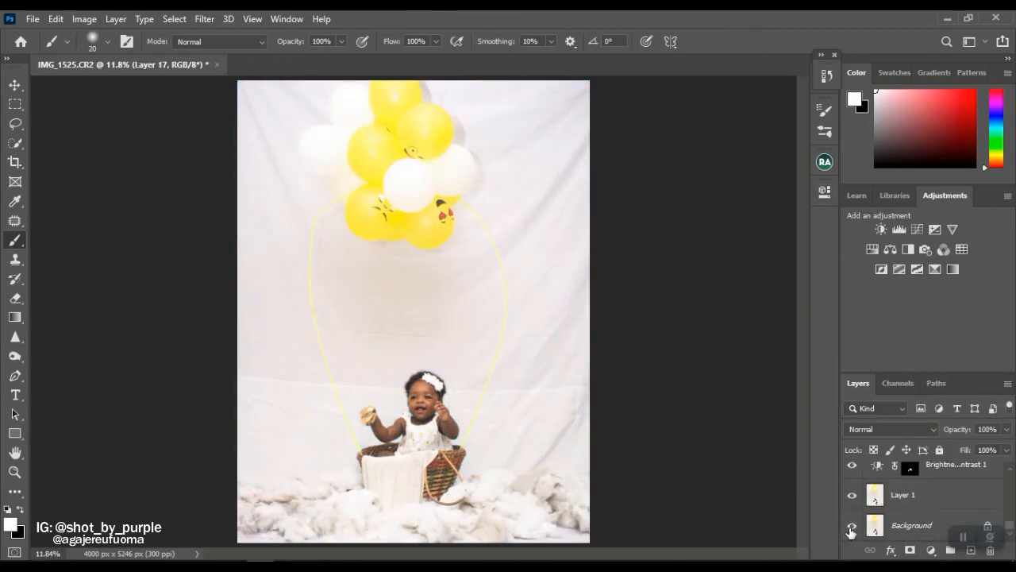
{"action": "left_click", "coordinate": [852, 527], "text": "alt"}
Clean up the leftover yellow notch at the white balloon's edge near the canopy's center with a lasso selection and a 7 px Clone Stamp.
{"action": "key", "text": "z"}
{"action": "left_click", "coordinate": [441, 184]}
{"action": "left_click", "coordinate": [442, 184]}
{"action": "left_click", "coordinate": [442, 185]}
{"action": "key", "text": "s"}
{"action": "scroll", "coordinate": [1009, 477], "scroll_direction": "up", "scroll_amount": 15}
{"action": "left_click", "coordinate": [407, 311], "text": "alt"}
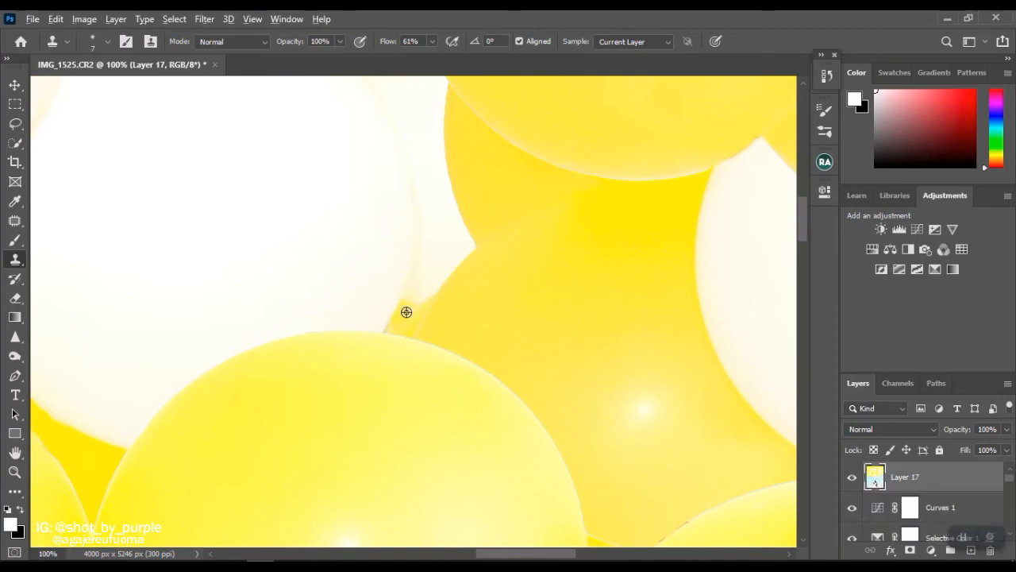
{"action": "key", "text": "l"}
{"action": "key", "text": "alt+l"}
{"action": "key", "text": "Escape"}
{"action": "mouse_move", "coordinate": [427, 278]}
{"action": "left_mouse_down"}
{"action": "mouse_move", "coordinate": [451, 281]}
{"action": "mouse_move", "coordinate": [397, 315]}
{"action": "left_mouse_up"}
{"action": "key", "text": "s"}
{"action": "key", "text": "ctrl+d"}
{"action": "key", "text": "l"}
{"action": "key", "text": "s"}
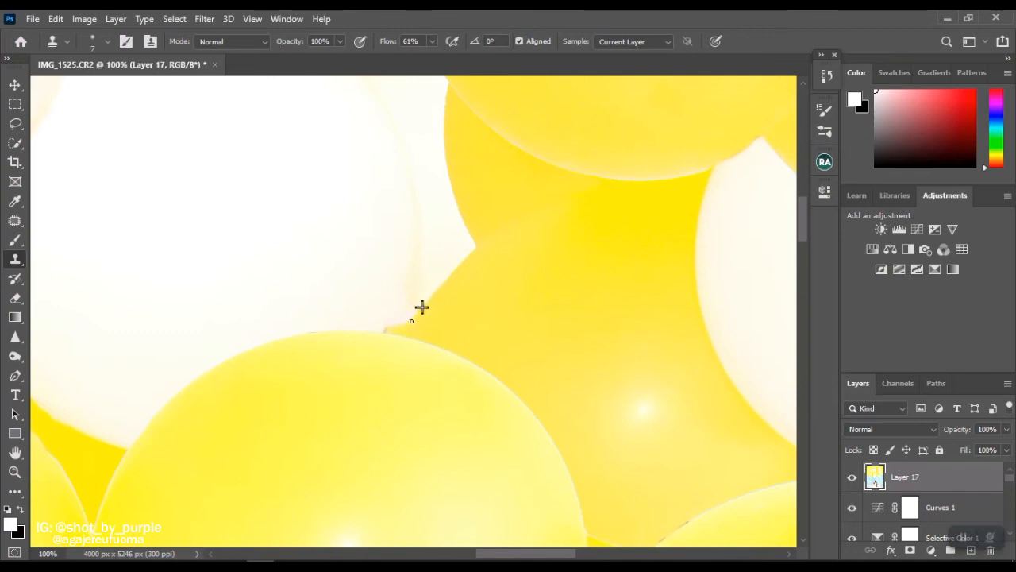
{"action": "key", "text": "ctrl+0"}
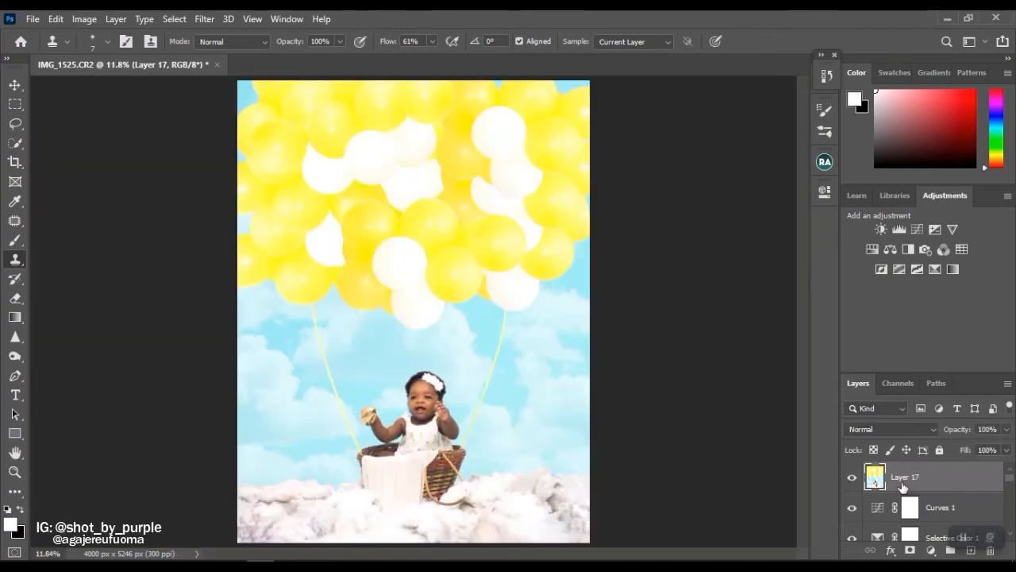
Stamp the visible layers into a new layer and apply the Medium sharpening preset to it with the Camera Raw filter.
{"action": "key", "text": "ctrl+shift+alt+e"}
{"action": "key", "text": "ctrl+shift+a"}
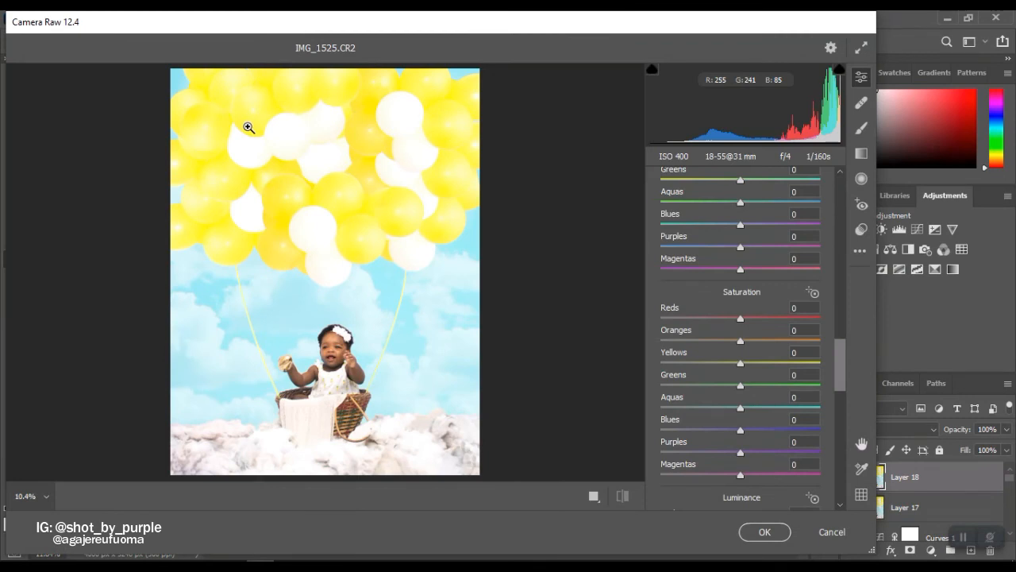
{"action": "left_click", "coordinate": [862, 229]}
{"action": "left_click_drag", "start_coordinate": [840, 252], "coordinate": [842, 451]}
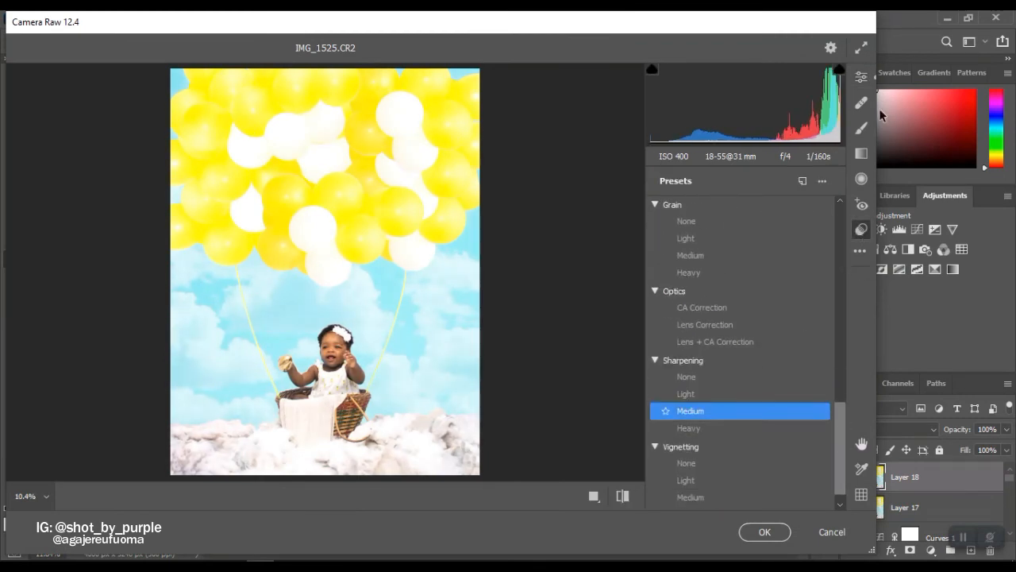
{"action": "scroll", "coordinate": [661, 332], "scroll_direction": "up", "scroll_amount": 5}
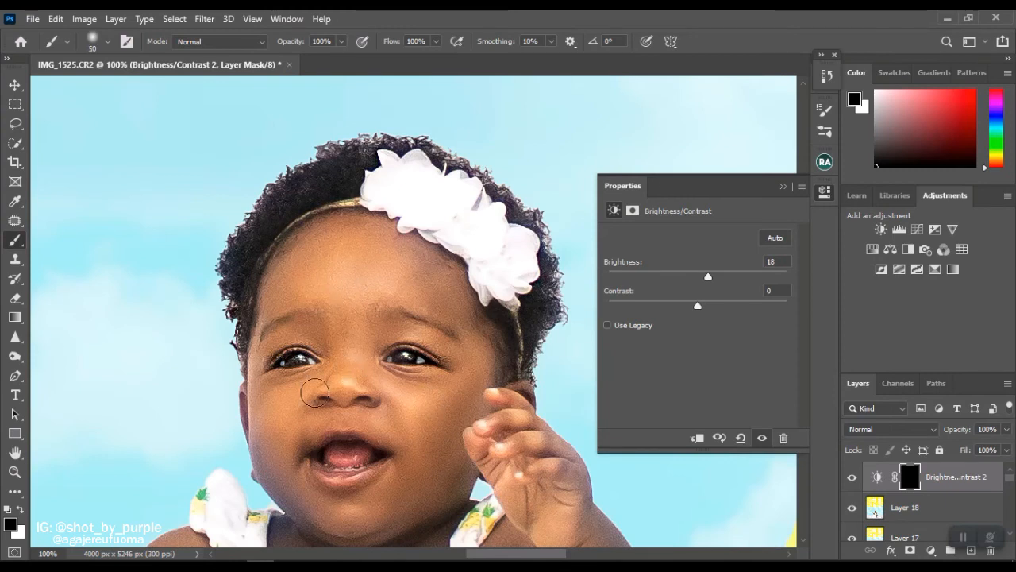
Delete the Brightness/Contrast adjustment layer with the black mask above the sharpened layer.
{"action": "left_click", "coordinate": [783, 438]}
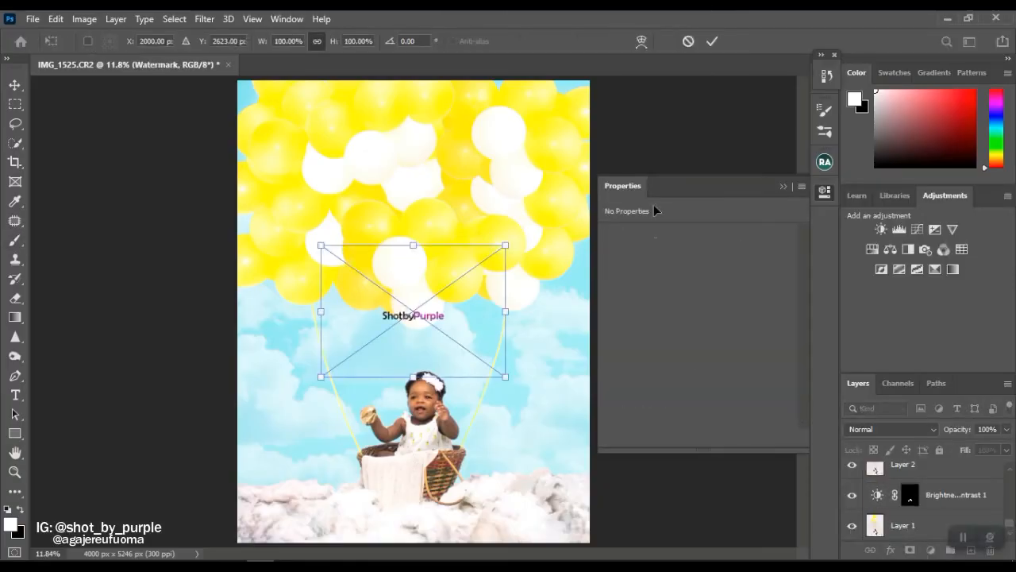
Move the ShotbyPurple logo into the lower sky beside the basket, just above the clouds, and save the picture.
{"action": "left_click_drag", "start_coordinate": [413, 306], "coordinate": [309, 458]}
{"action": "key", "text": "ctrl+s"}
{"action": "left_click", "coordinate": [633, 420]}
{"action": "left_click", "coordinate": [378, 459]}
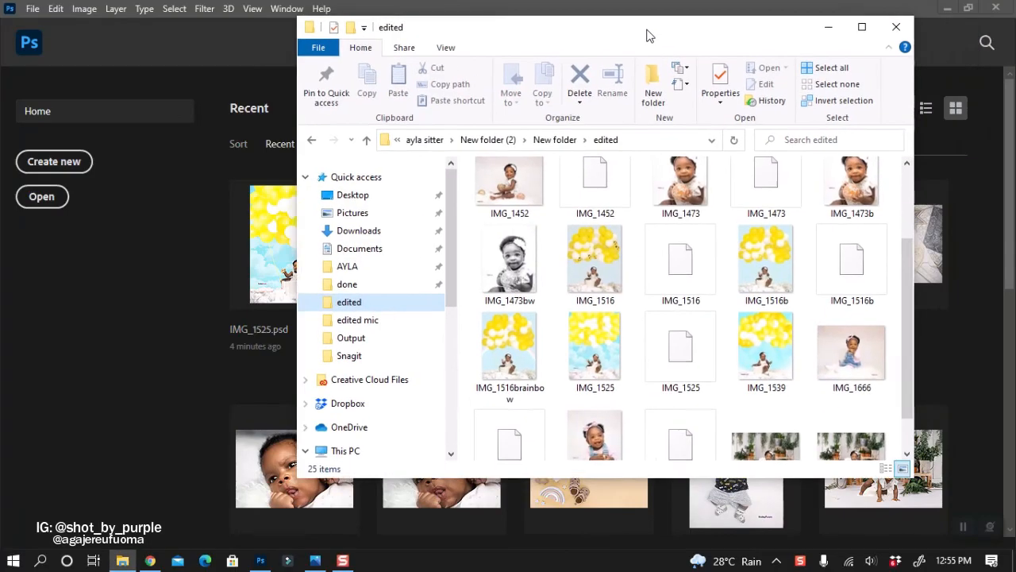
Open the exported IMG_1525.jpg from the edited folder in Photos and examine the balloons, sky, baby and basket up close.
{"action": "left_click_drag", "start_coordinate": [647, 34], "coordinate": [564, 50]}
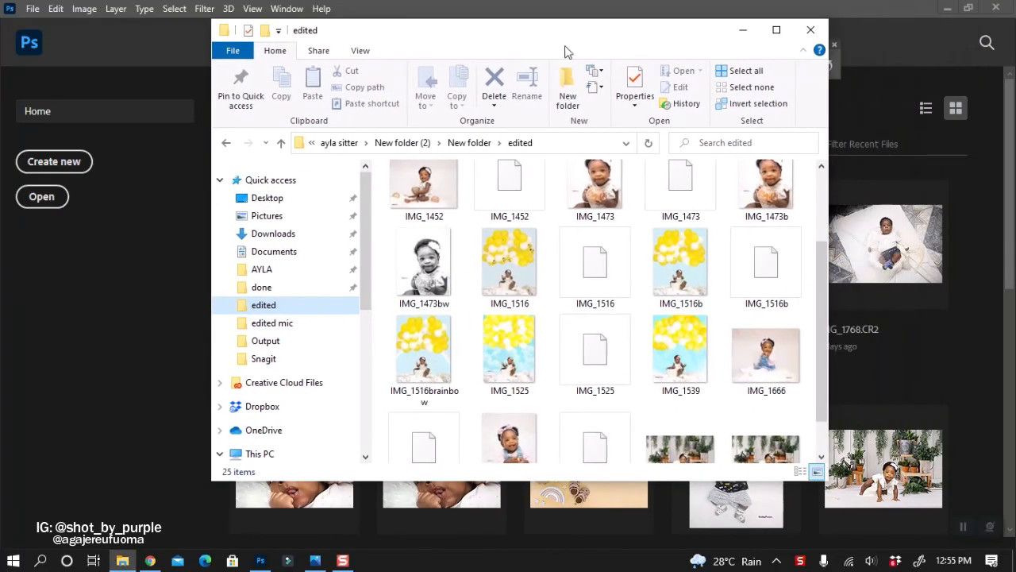
{"action": "left_click", "coordinate": [512, 359]}
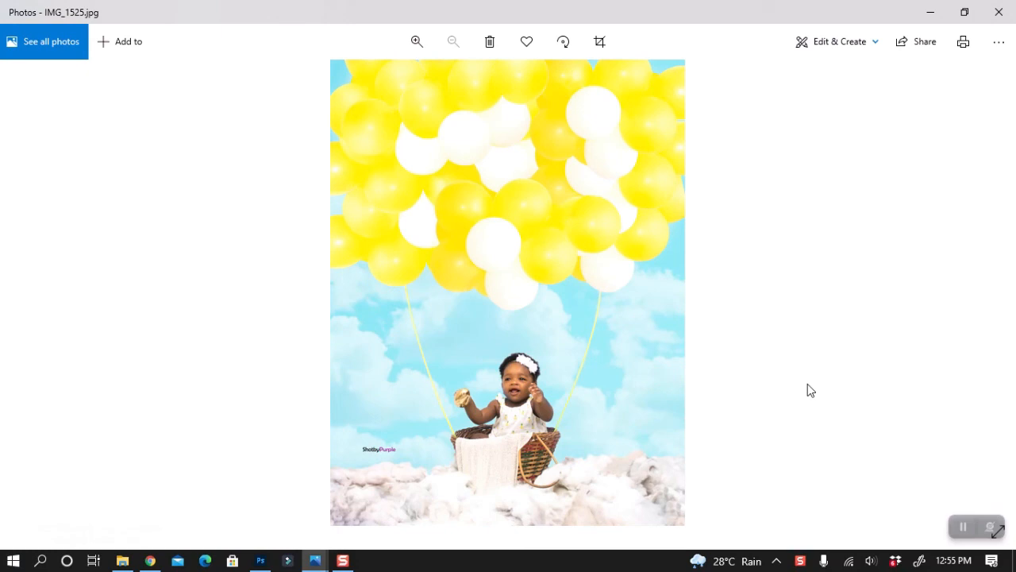
{"action": "scroll", "coordinate": [521, 394], "scroll_direction": "up", "scroll_amount": 3}
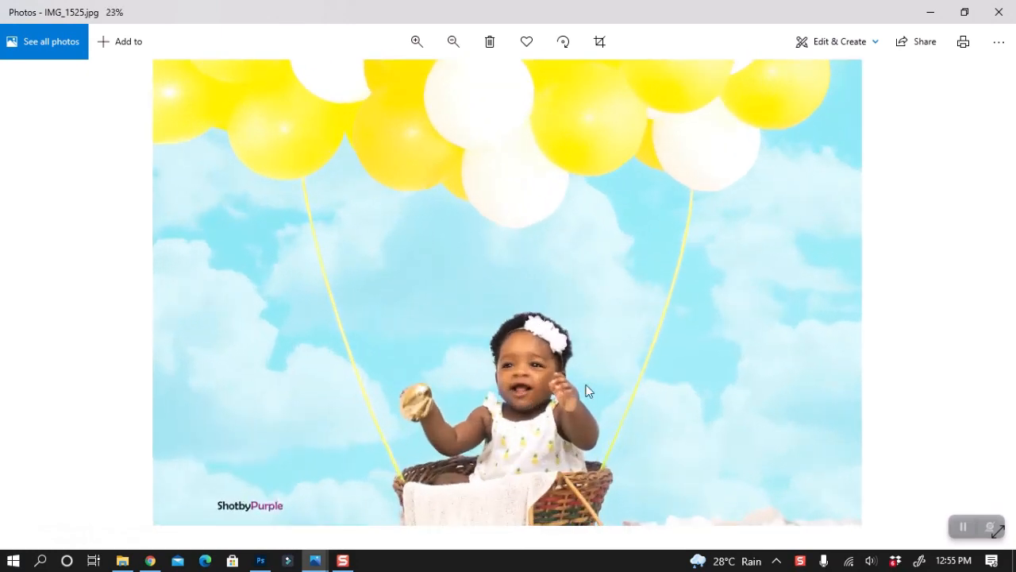
{"action": "scroll", "coordinate": [581, 242], "scroll_direction": "up", "scroll_amount": 4}
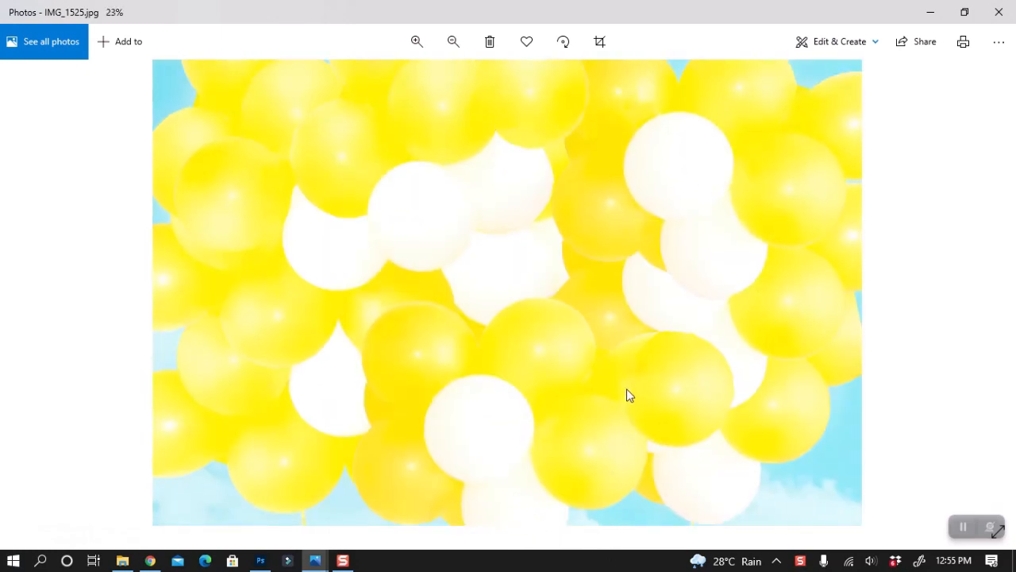
{"action": "scroll", "coordinate": [626, 389], "scroll_direction": "down", "scroll_amount": 3}
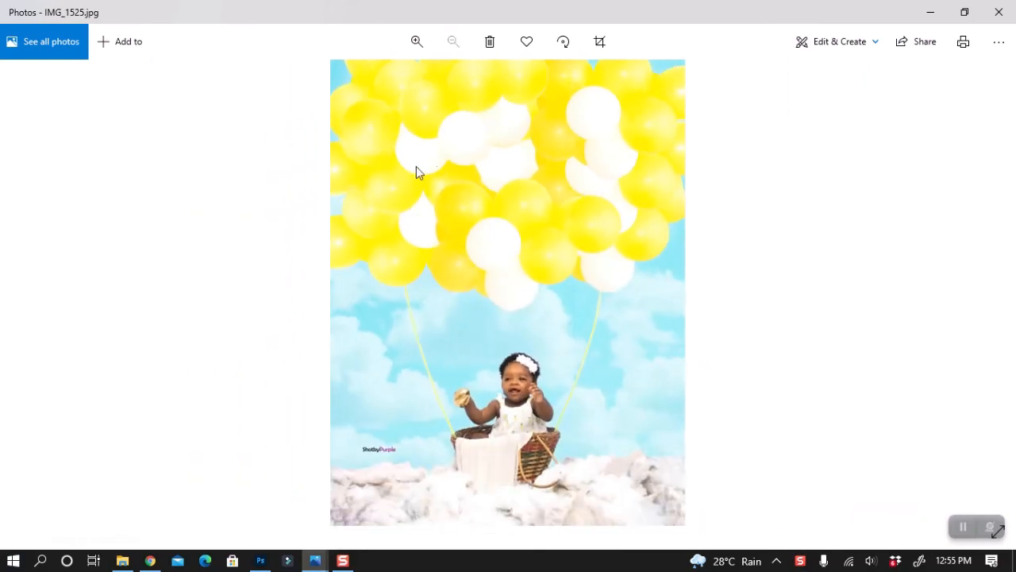
{"action": "left_click", "coordinate": [415, 43]}
{"action": "left_click", "coordinate": [419, 41]}
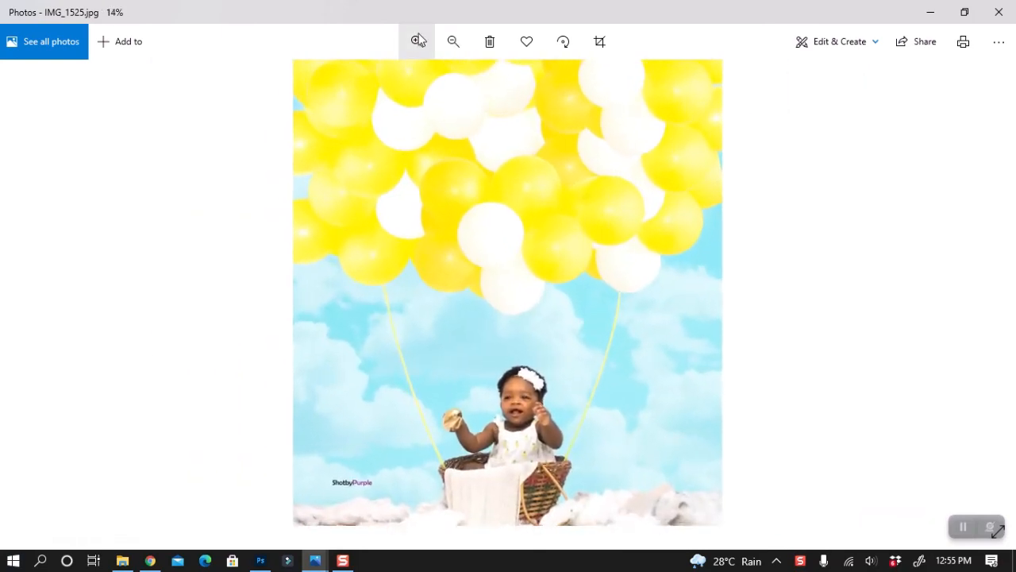
{"action": "left_click", "coordinate": [420, 40]}
{"action": "scroll", "coordinate": [601, 402], "scroll_direction": "down", "scroll_amount": 2}
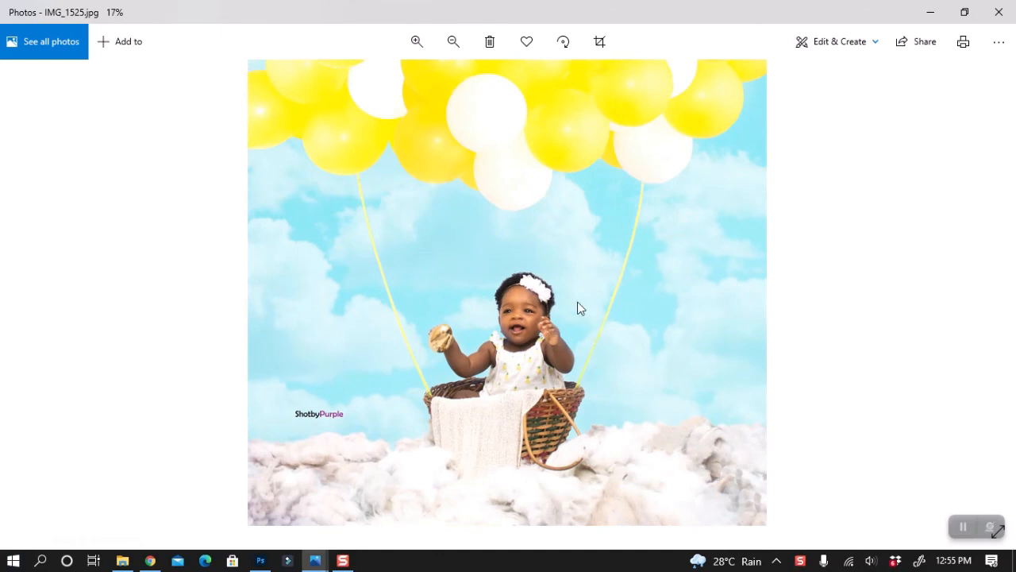
{"action": "scroll", "coordinate": [580, 308], "scroll_direction": "up", "scroll_amount": 3}
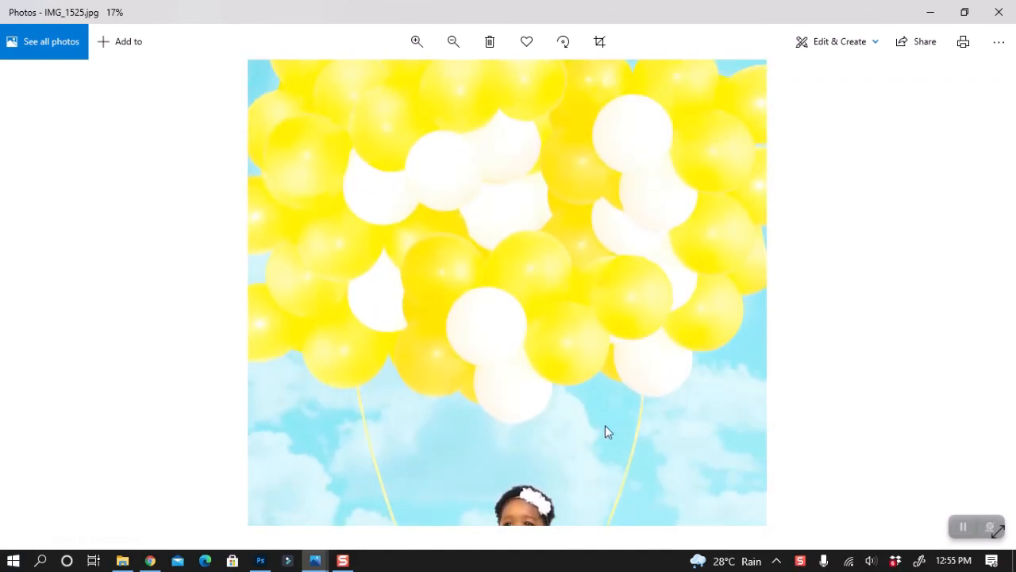
{"action": "scroll", "coordinate": [605, 424], "scroll_direction": "down", "scroll_amount": 2}
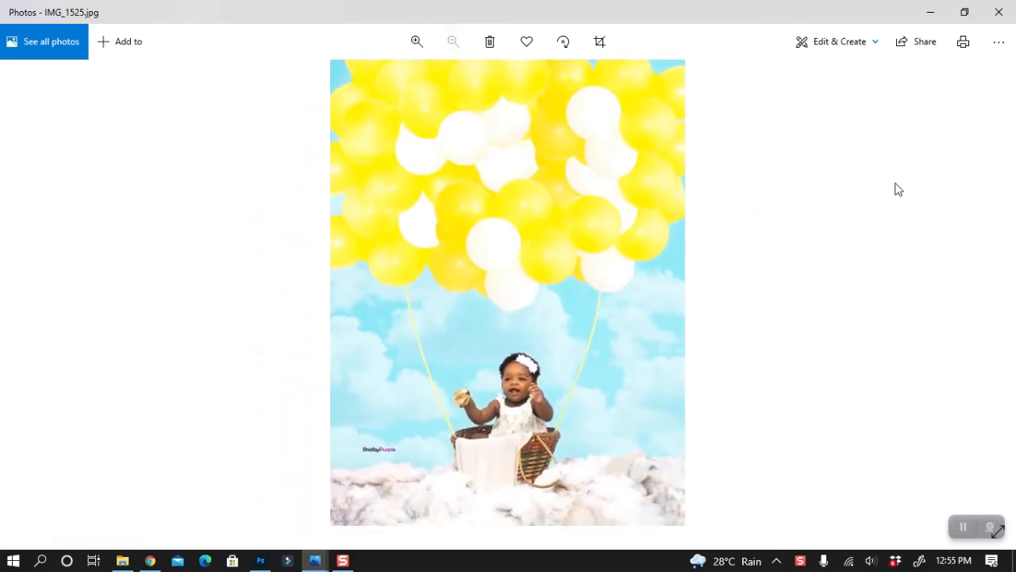